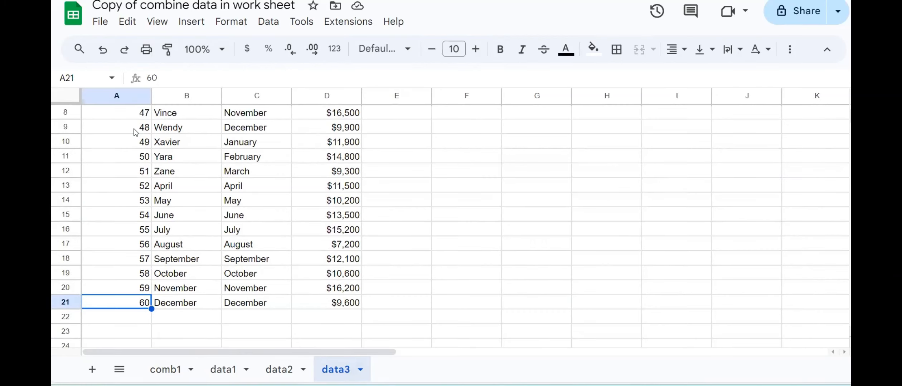
Step: Begin a VSTACK formula in cell A2 of the comb1 sheet with range A2:D21 of data1 as its first argument
left_click(166, 370)
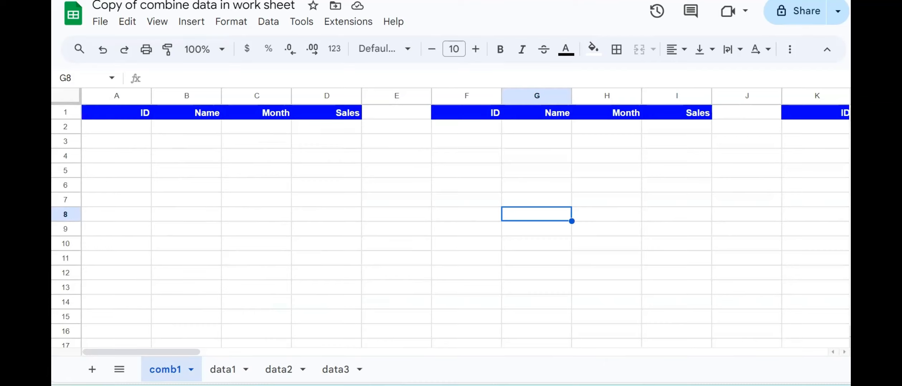
left_click(135, 125)
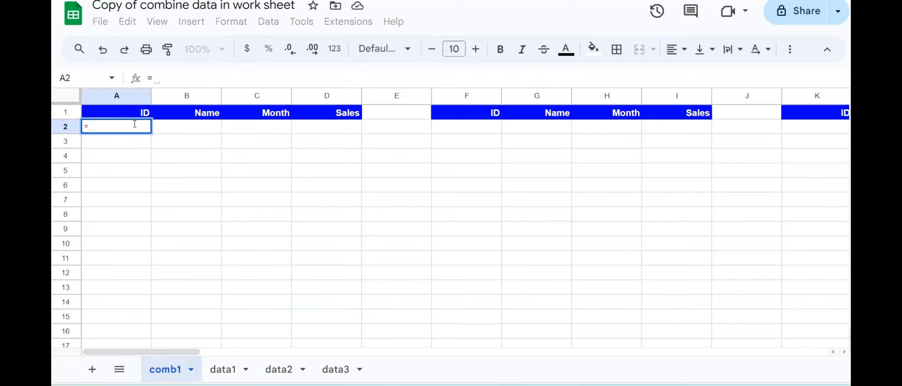
type("=vsta")
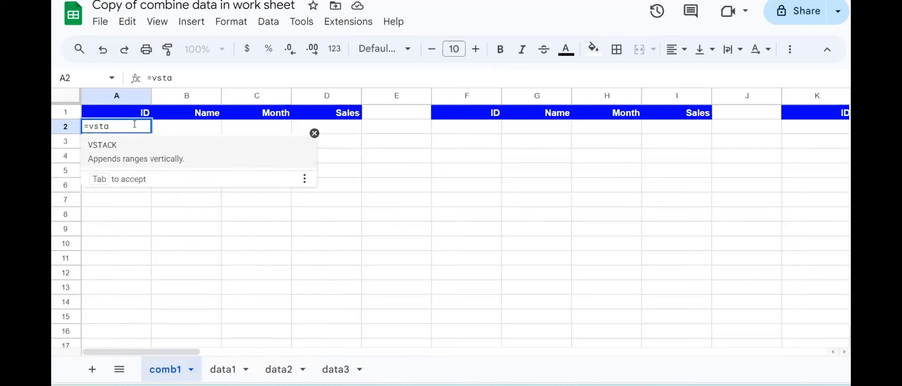
left_click(112, 158)
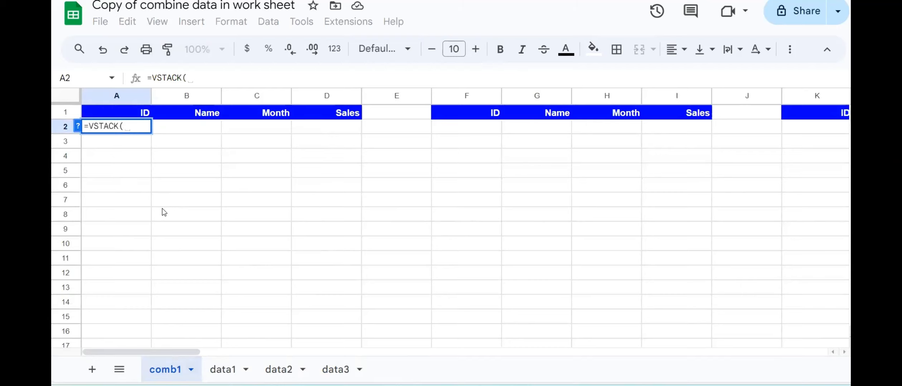
left_click(223, 369)
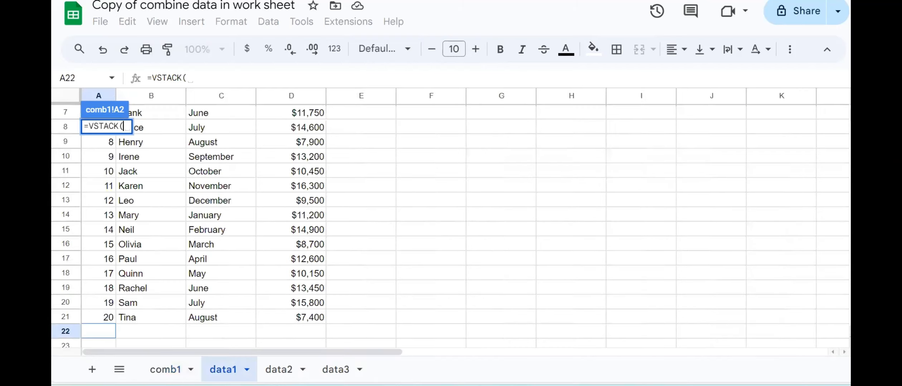
left_click_drag(100, 322, 327, 129)
type(",")
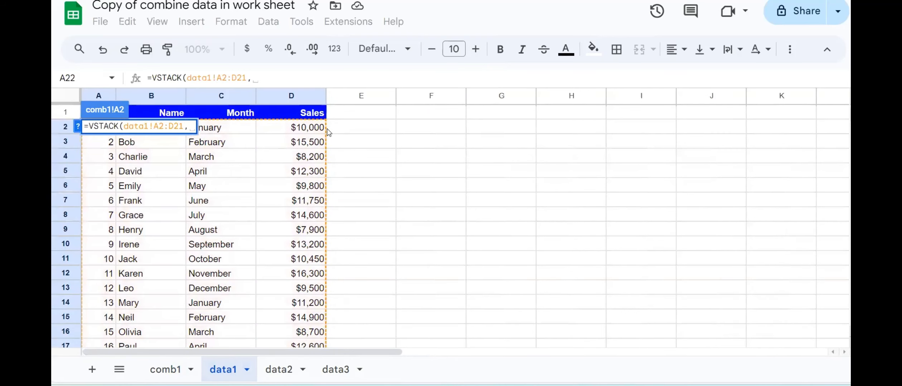
Step: Add range A2:D21 of the data2 sheet as the second argument of the VSTACK formula
left_click(273, 369)
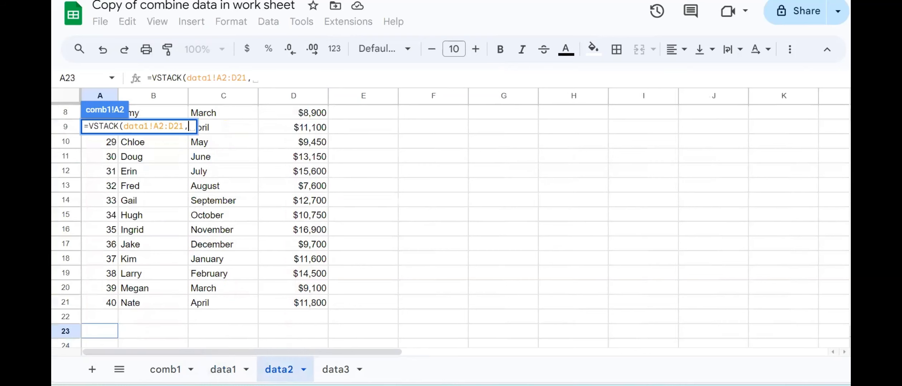
left_click_drag(116, 306, 327, 131)
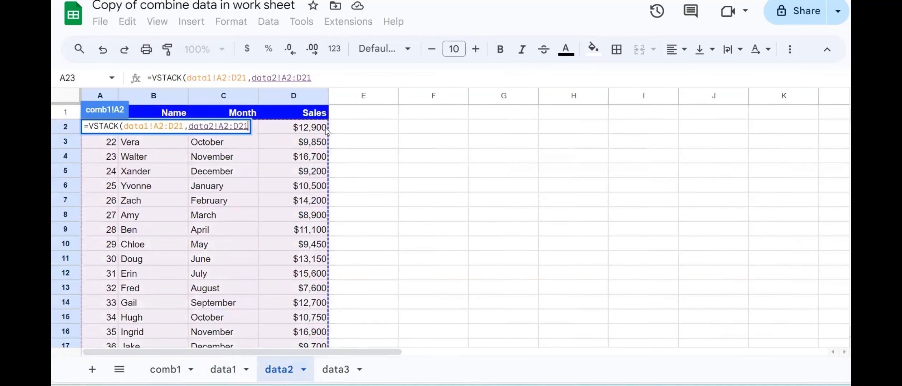
type(",")
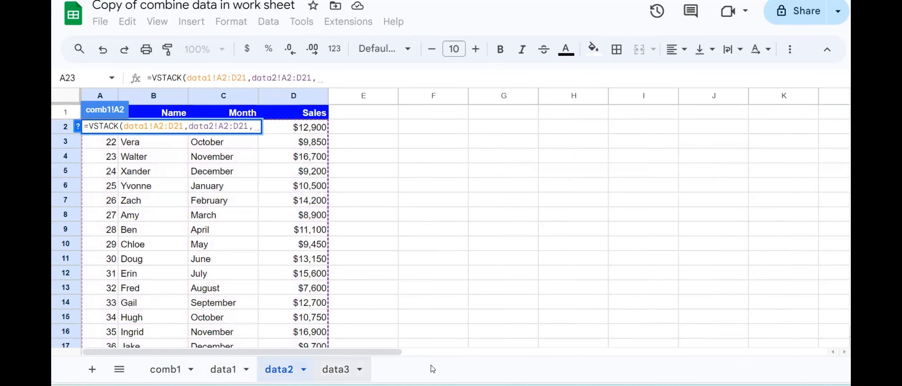
Step: Add range A2:D21 of the data3 sheet as the third VSTACK argument and complete the formula
left_click(336, 369)
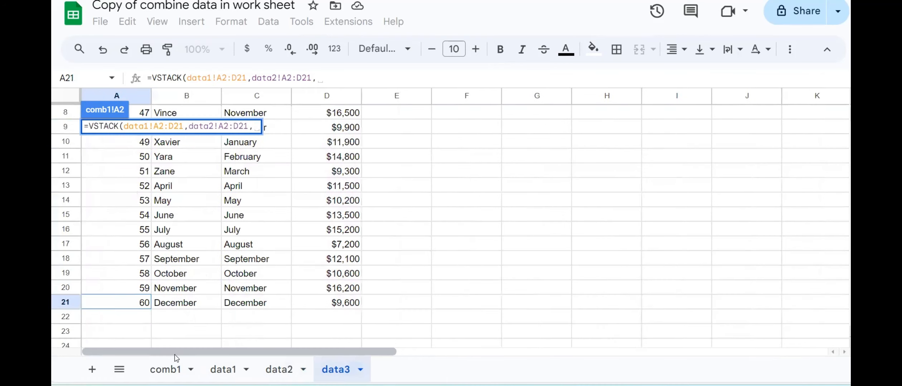
right_click(326, 291)
left_click(141, 305)
left_click_drag(141, 304, 358, 133)
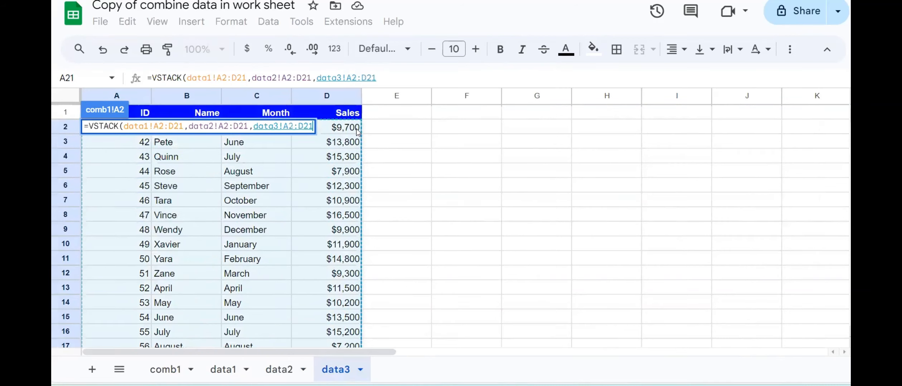
type(")")
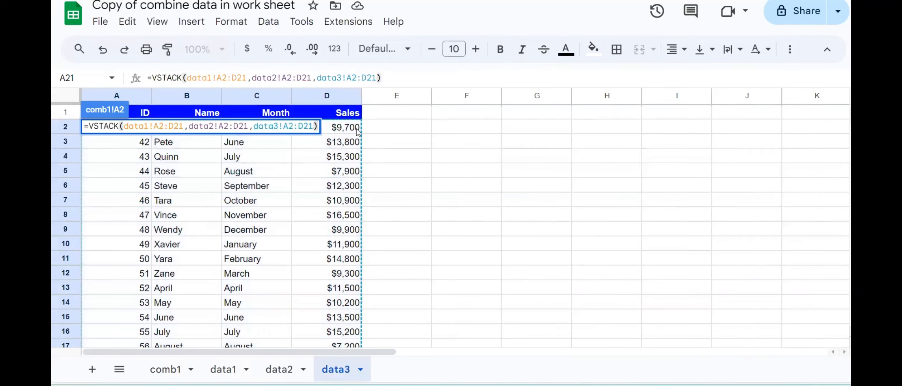
key("Return")
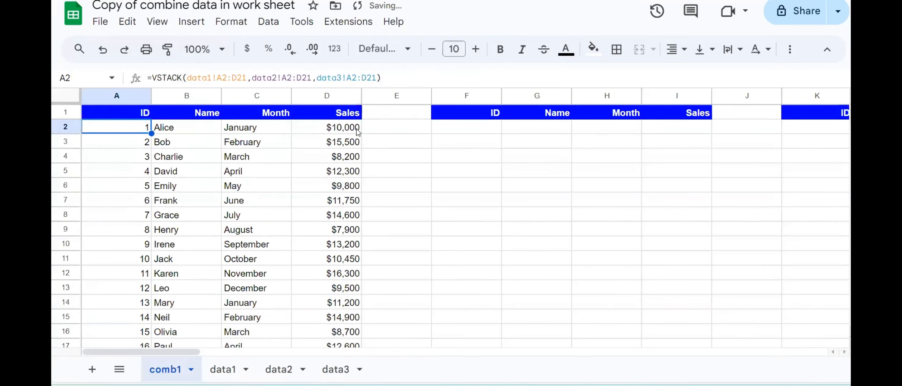
Step: Examine the stacked records in columns A to D of comb1 from the first ID down to the last row
left_click(201, 190)
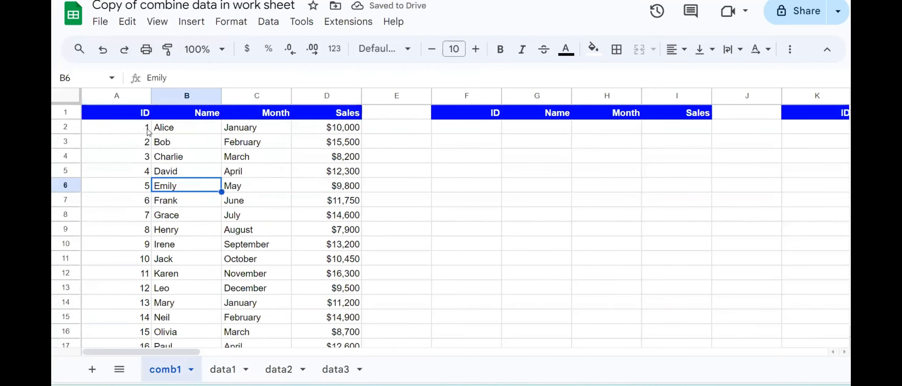
left_click_drag(148, 132, 146, 211)
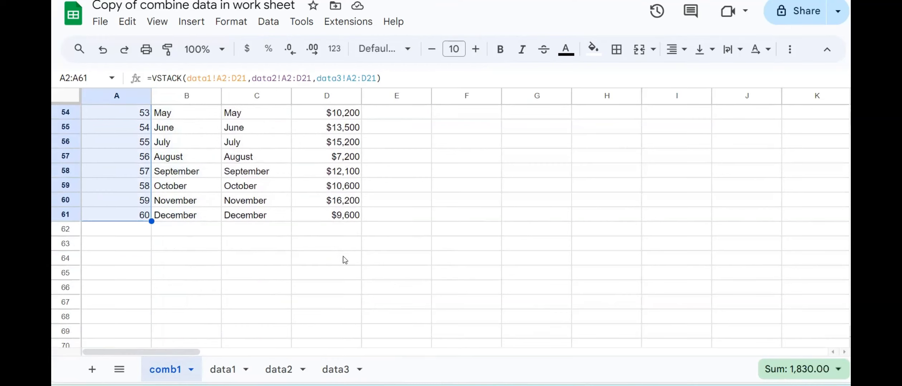
left_click(408, 220)
key("Up")
key("Up")
key("Up")
key("Up")
key("Up")
key("Up")
key("Up")
key("Up")
key("Up")
key("Up")
key("Up")
key("Up")
key("Up")
key("Up")
key("Up")
key("Up")
key("Up")
key("Up")
key("Up")
key("Up")
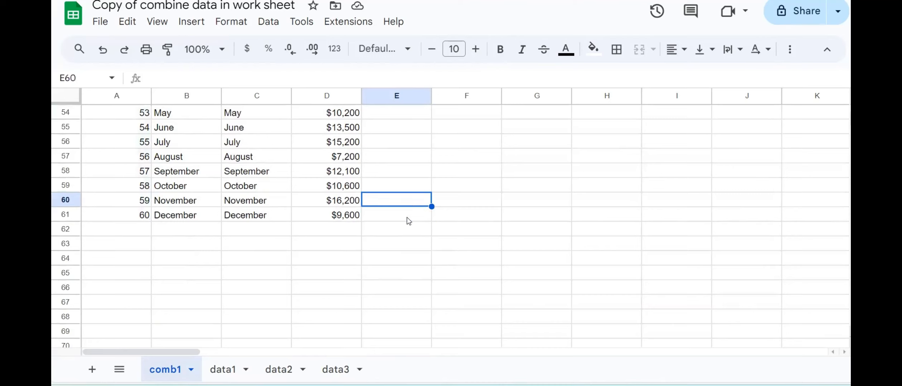
key("Up")
key("Up")
key("Up")
key("Up")
key("Up")
key("Up")
key("Up")
key("Up")
key("Up")
key("Up")
key("Up")
key("Up")
key("Up")
key("Up")
key("Up")
key("Up")
key("Up")
key("Up")
key("Up")
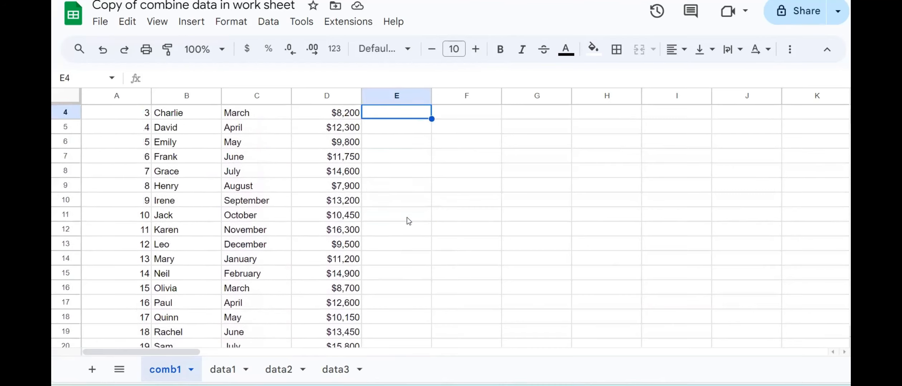
Step: Begin a curly-brace array formula in cell F2 of comb1 with range A2:D21 of data1, followed by a semicolon
left_click(471, 117)
left_click(471, 129)
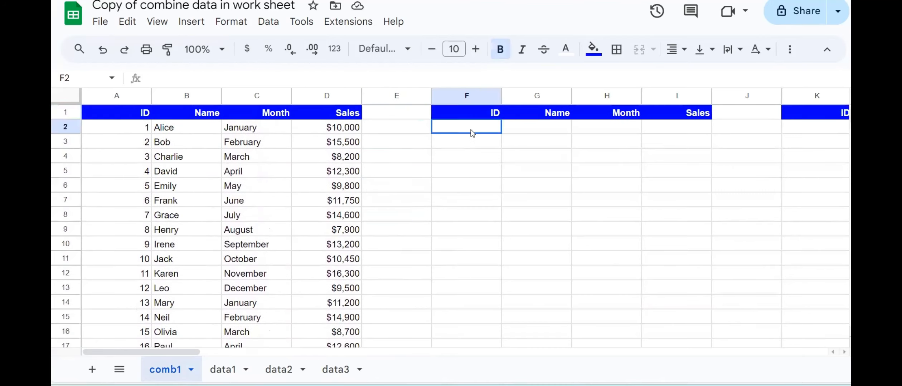
type("=")
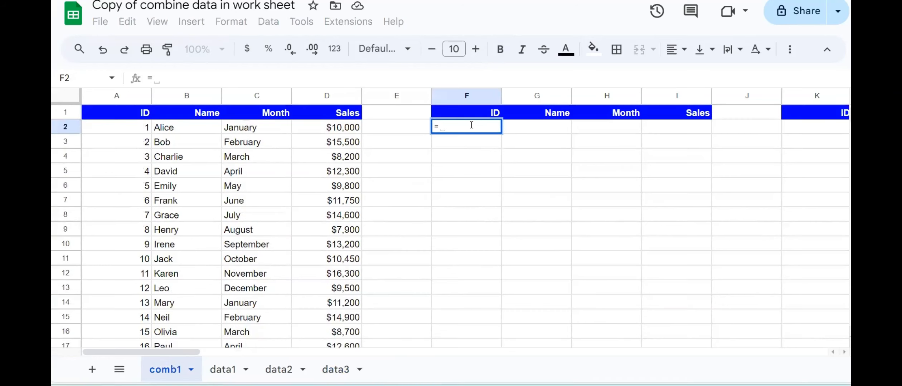
type("{")
left_click(221, 372)
left_click_drag(112, 128, 282, 188)
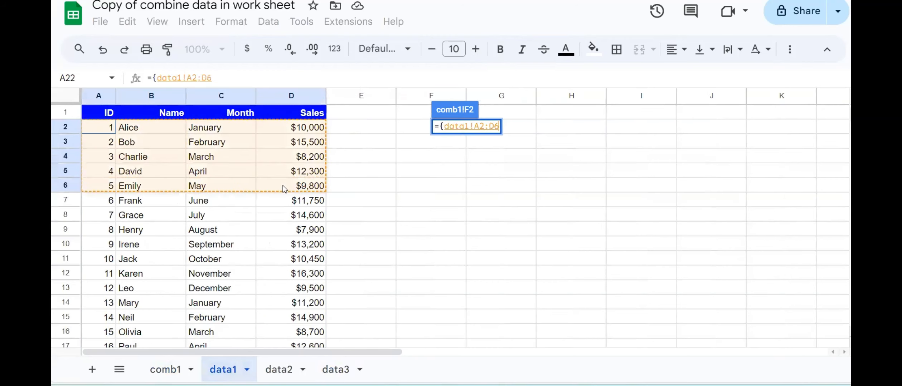
key("ctrl+shift+Down")
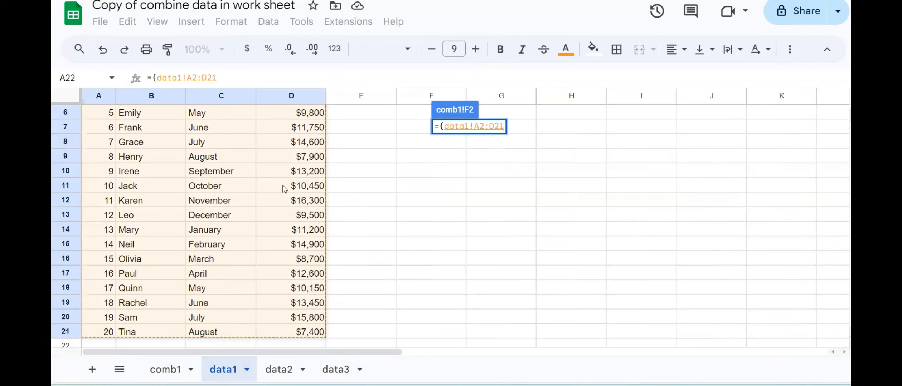
type(";")
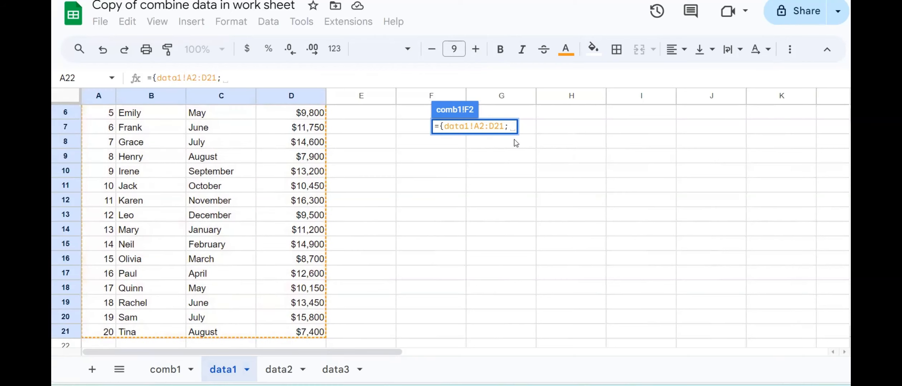
Step: Add range A2:D21 of the data2 sheet to the array formula, followed by a semicolon
left_click(286, 371)
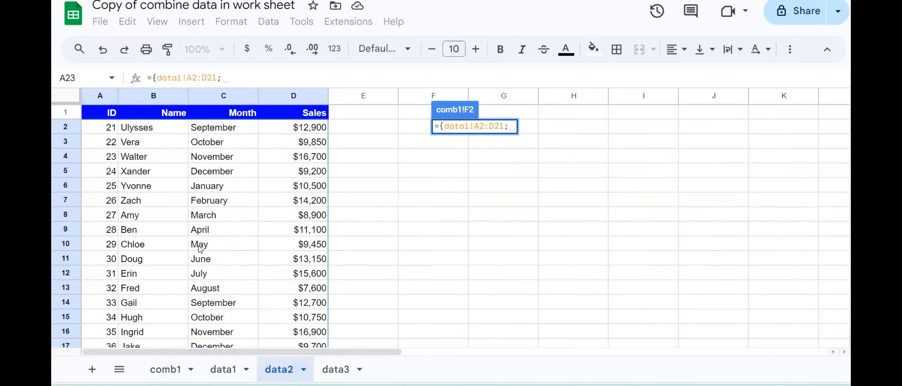
left_click_drag(104, 128, 287, 185)
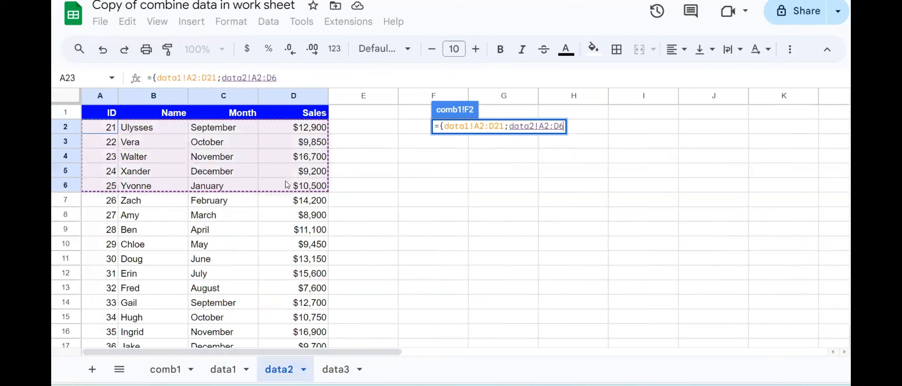
key("ctrl+shift+Down")
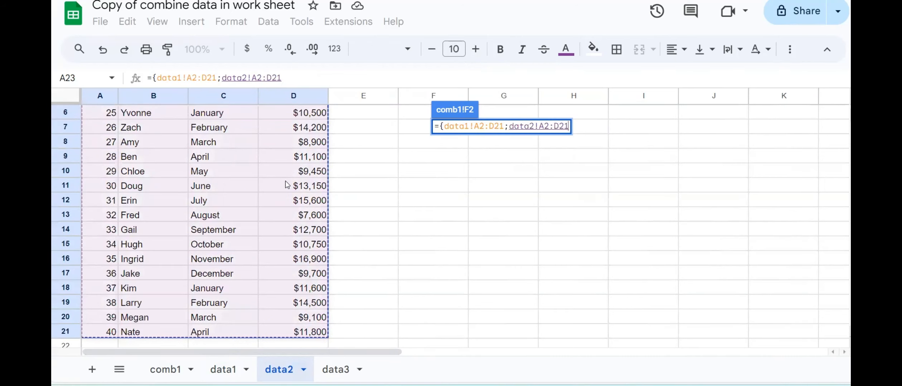
type(";")
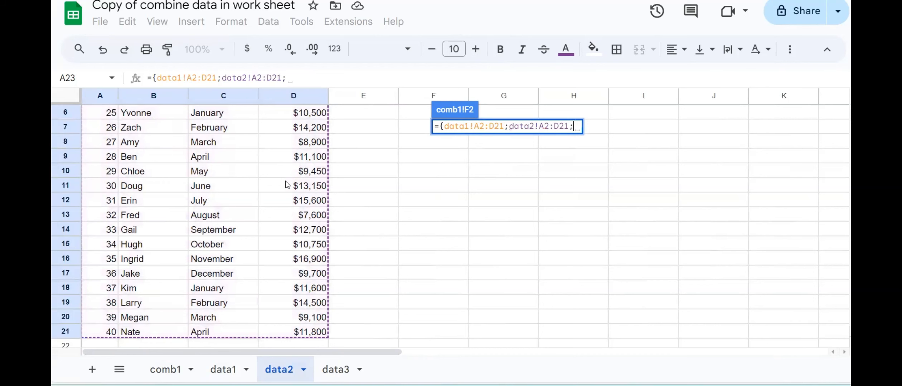
Step: Add range A2:D21 of the data3 sheet to the array formula, close the curly brace and enter the formula
left_click(335, 370)
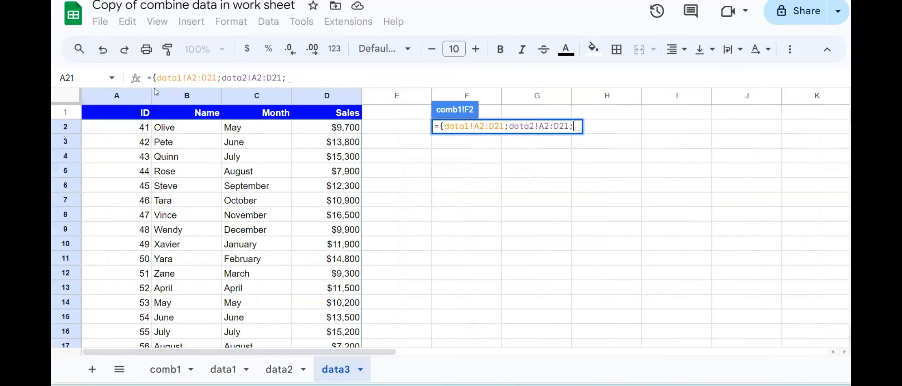
left_click_drag(119, 127, 314, 222)
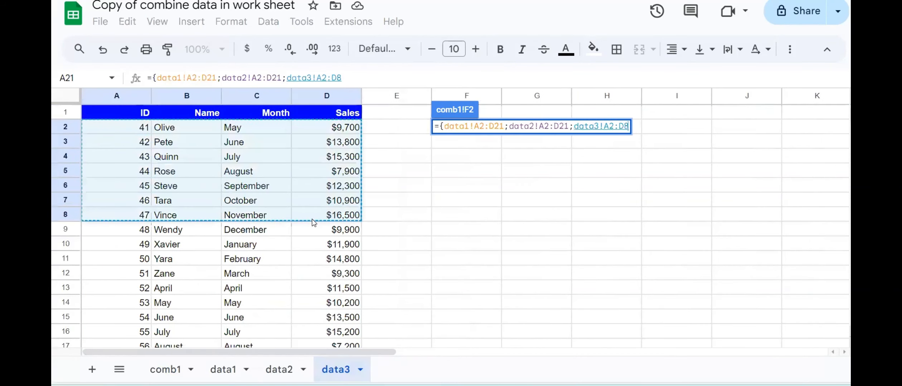
key("ctrl+shift+Down")
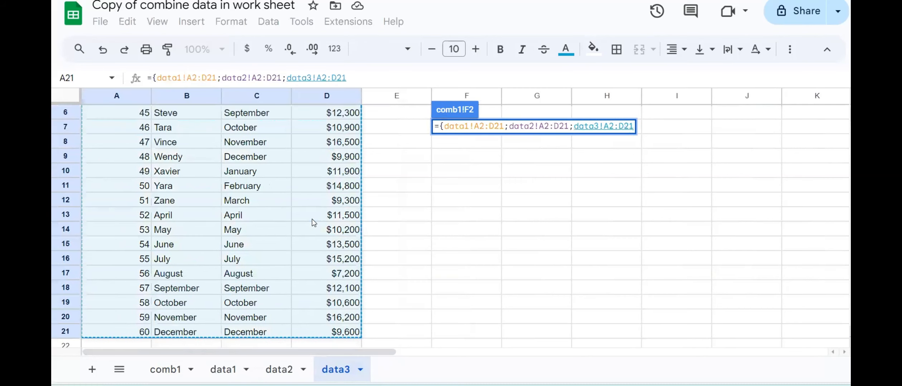
type("}")
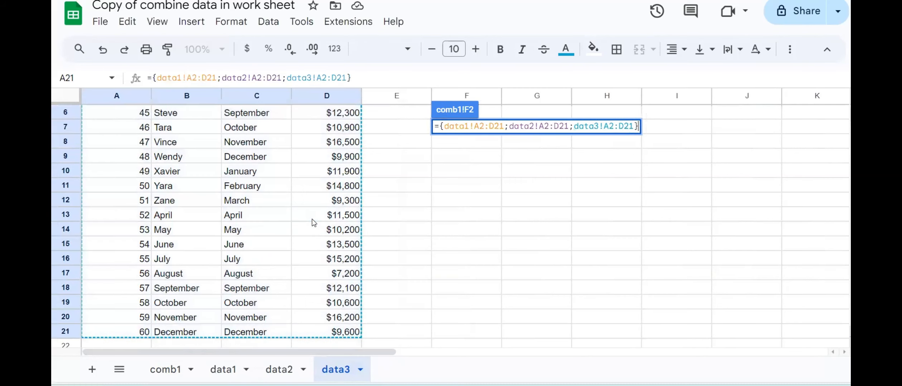
type("4")
key("BackSpace")
key("Return")
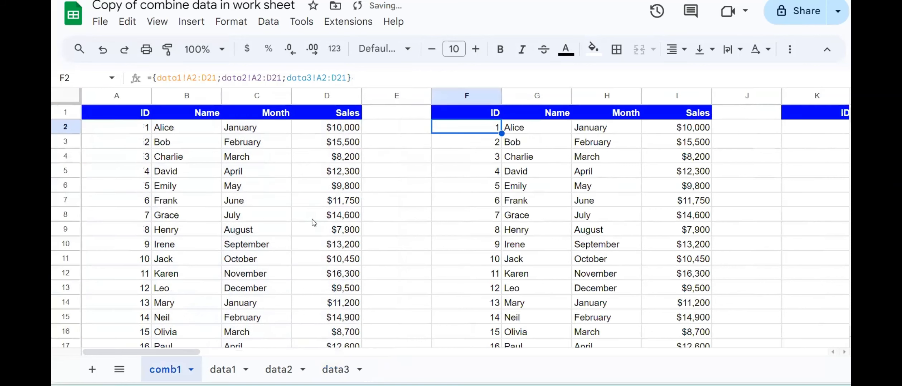
Step: Examine the array formula's records in columns F to I of comb1 down to the last row, comparing them with columns A to D
left_click_drag(476, 215, 493, 229)
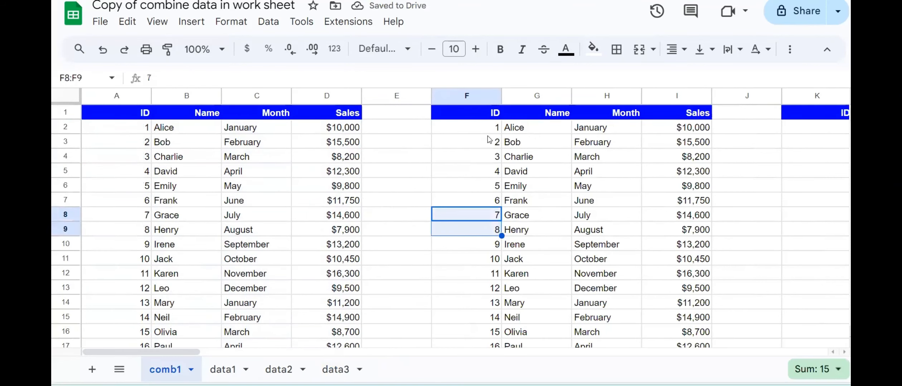
left_click_drag(486, 139, 507, 365)
left_click(447, 217)
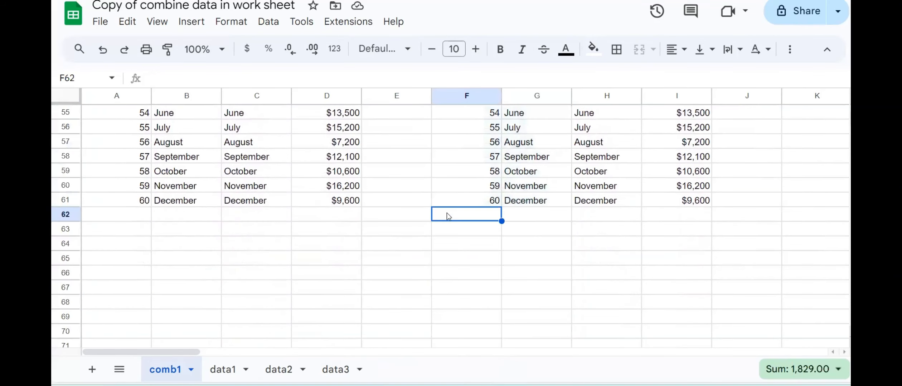
left_click_drag(168, 206, 630, 246)
left_click(737, 151)
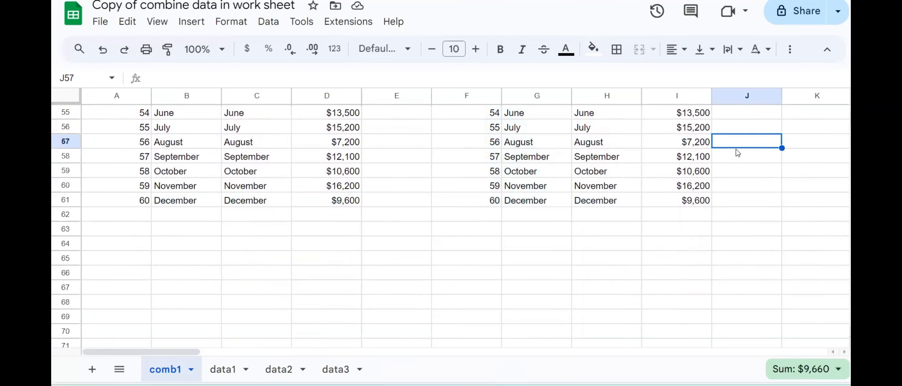
key("Up")
key("Up")
key("Up")
key("Up")
key("Up")
key("Up")
key("Up")
key("Up")
key("Up")
key("Up")
key("Up")
key("Up")
key("Up")
key("Up")
key("Up")
key("Up")
key("Up")
key("Up")
key("Up")
key("Up")
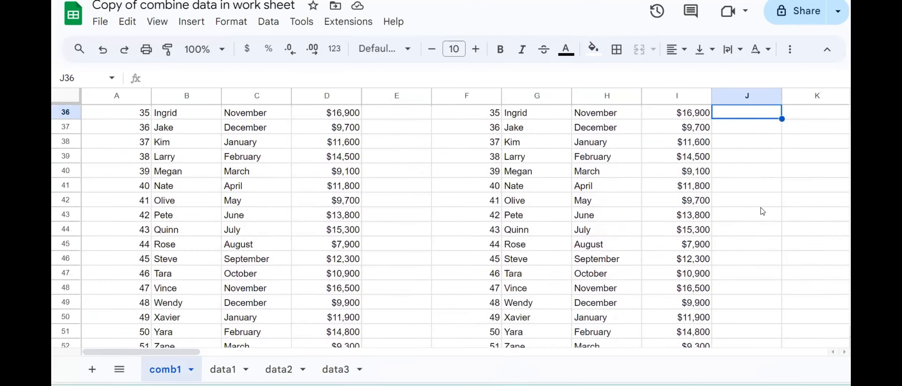
key("Up")
key("Up")
key("Up")
key("Up")
key("Up")
key("Up")
key("Up")
key("Up")
key("Up")
key("Up")
key("Up")
key("Up")
key("Up")
key("Up")
key("Up")
key("Up")
key("Up")
key("Up")
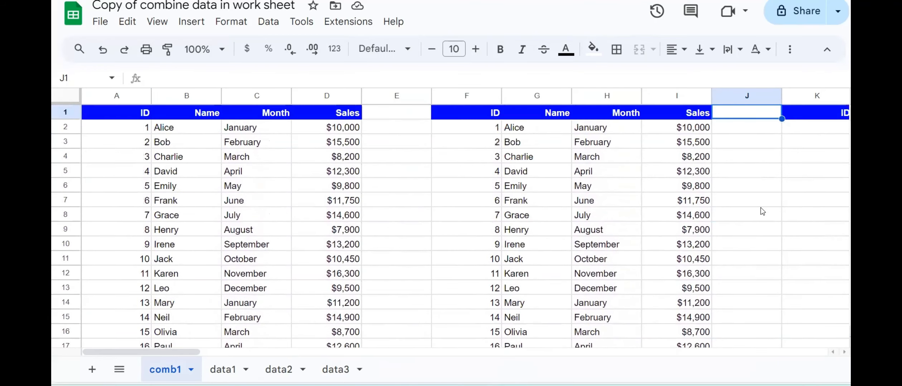
Step: Begin a QUERY formula in cell K2 of comb1, show its argument help and open a curly brace for the data argument
key("Right")
key("Right")
key("Right")
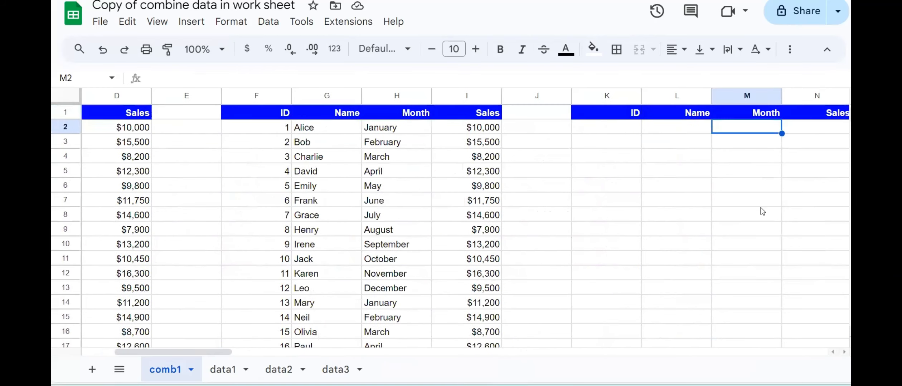
key("Left")
key("Left")
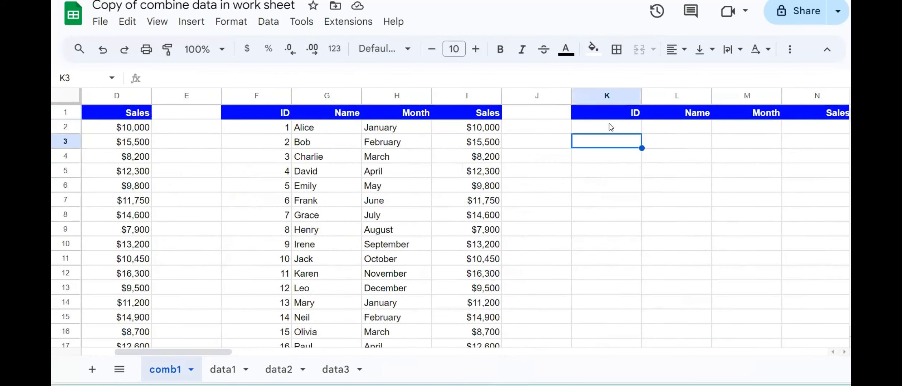
type("=")
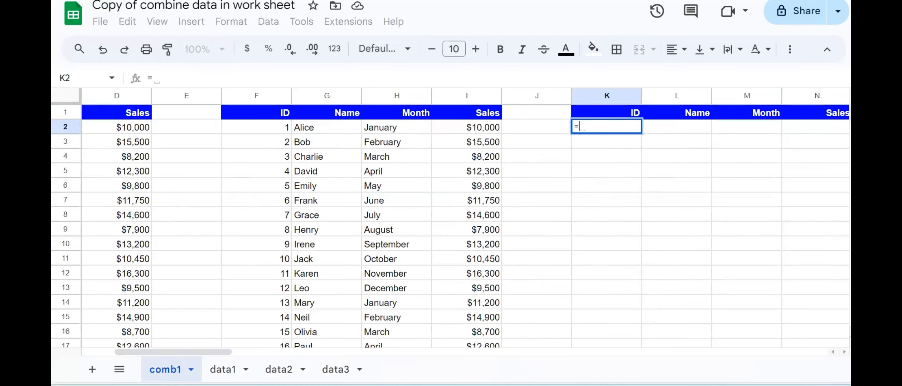
type("que")
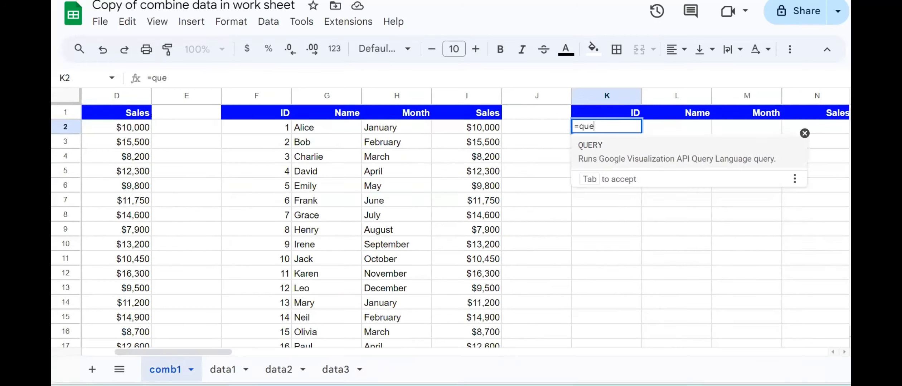
type("ry(")
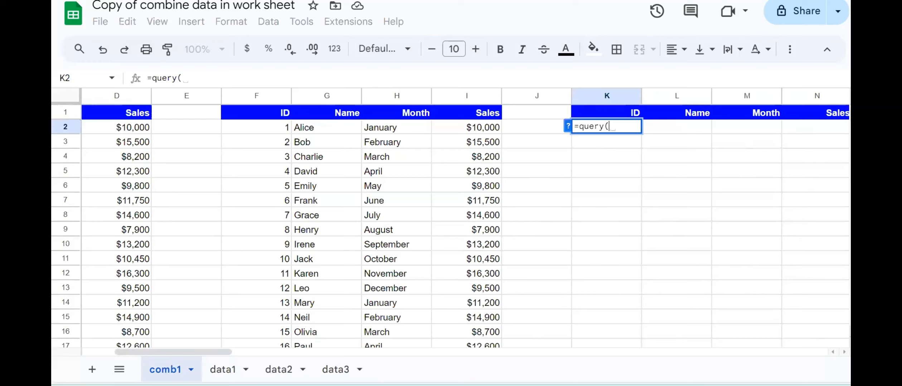
type("{")
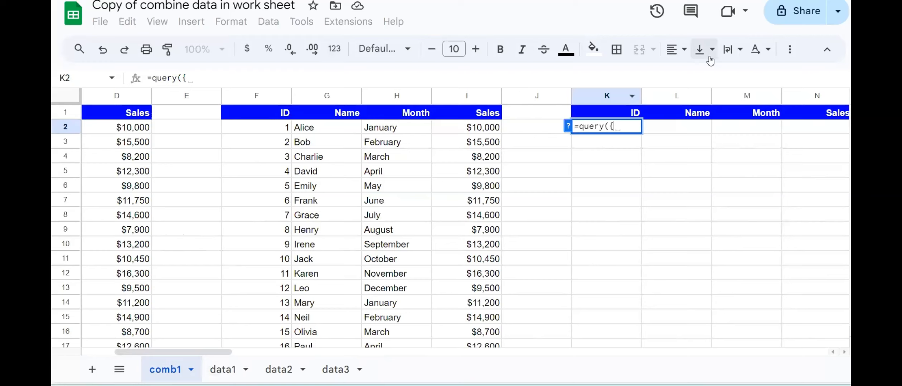
key("BackSpace")
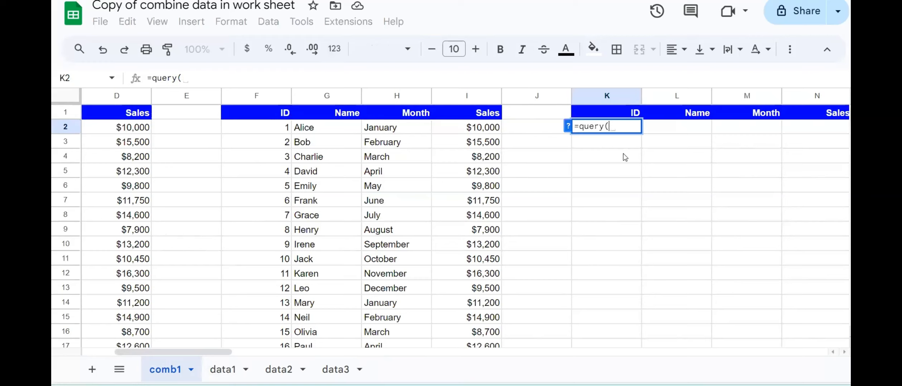
left_click(568, 128)
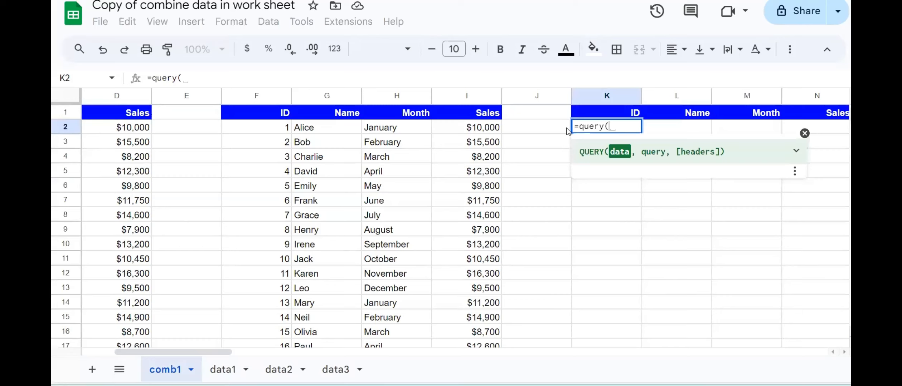
type("{")
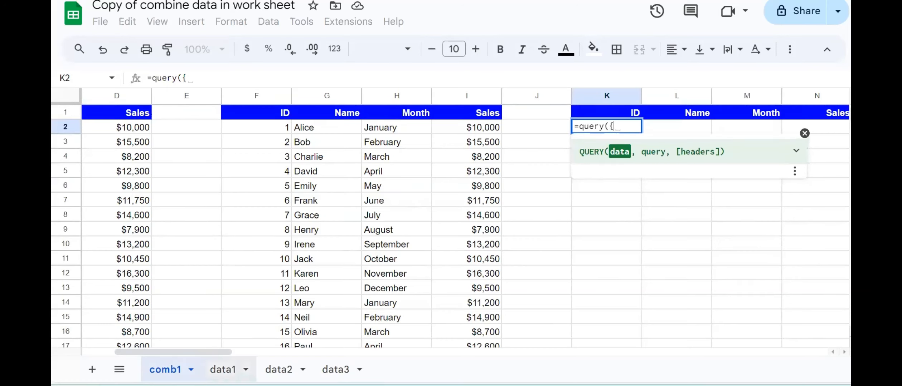
Step: Add range A2:D21 of the data1 sheet to the QUERY formula's data array, followed by a semicolon
left_click(225, 370)
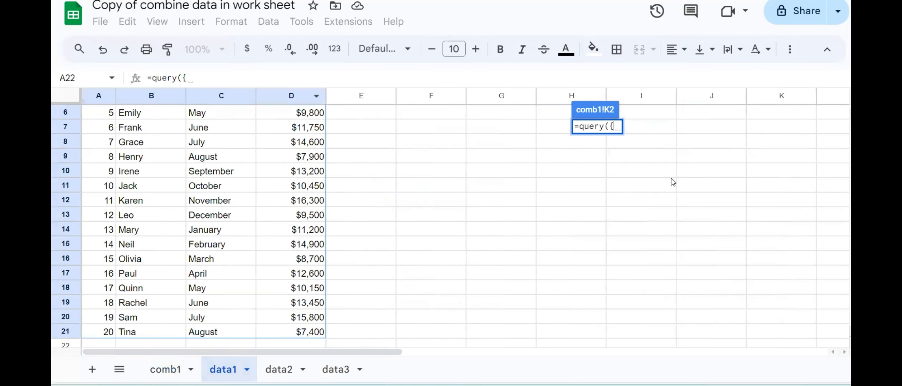
scroll(374, 156, "up", 2)
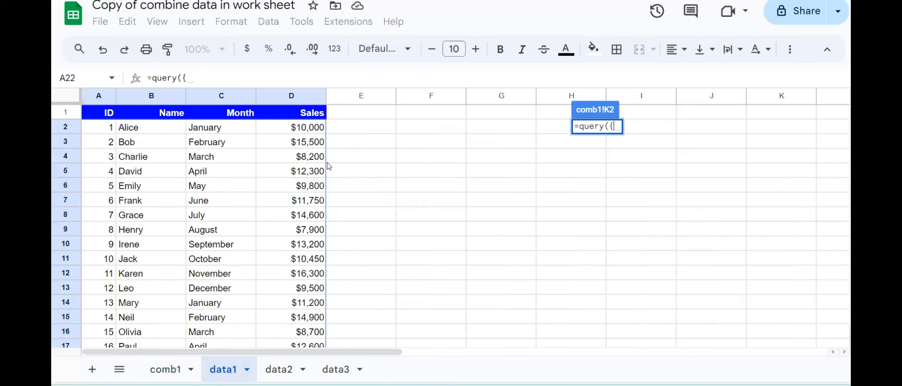
left_click_drag(115, 129, 291, 206)
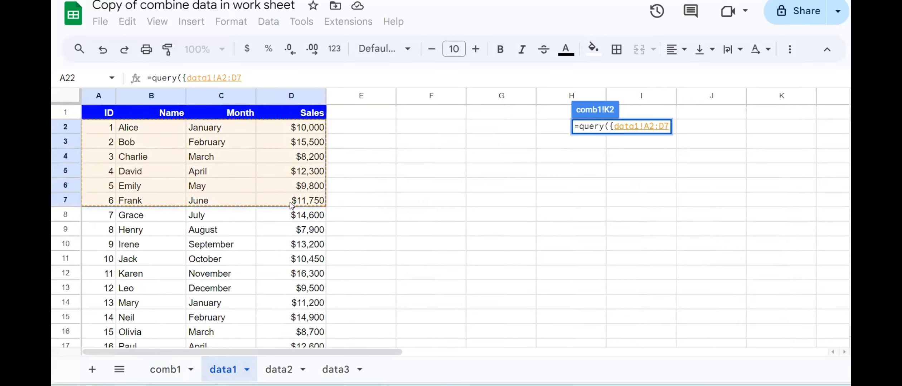
key("ctrl+shift+Down")
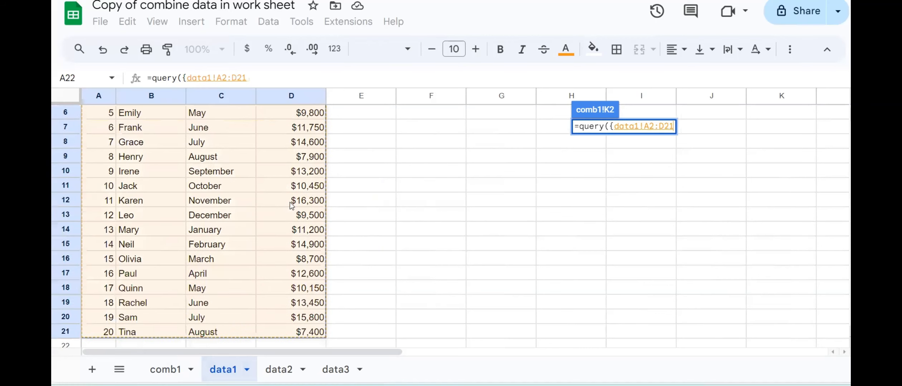
type(";")
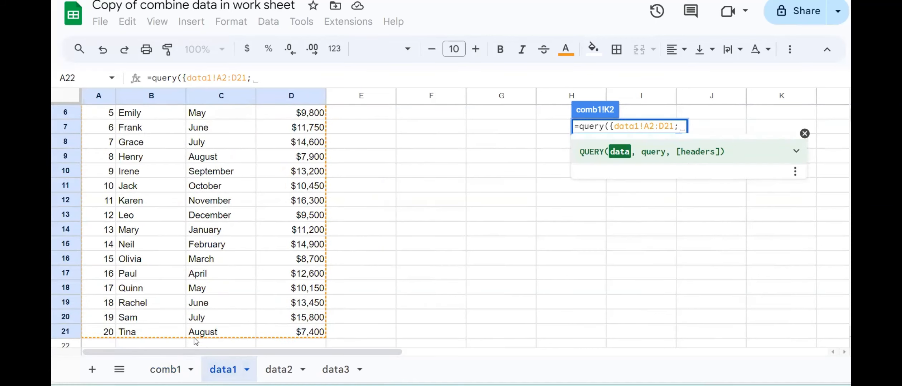
Step: Add range A2:D21 of the data2 sheet to the QUERY formula's data array, followed by a semicolon
left_click(279, 370)
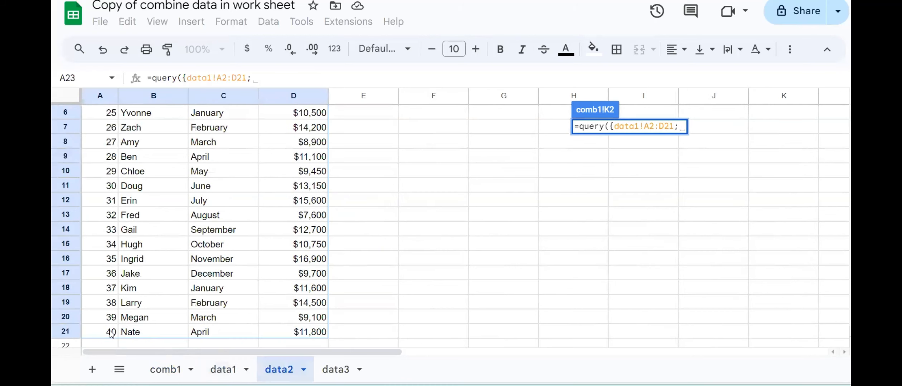
left_click_drag(113, 333, 310, 133)
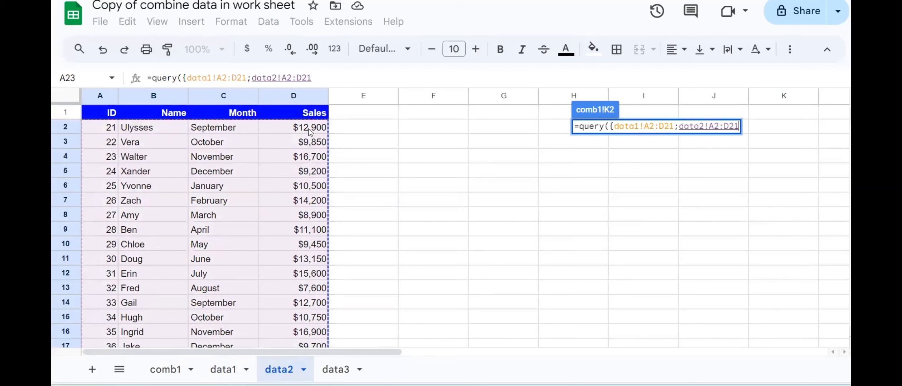
type(";")
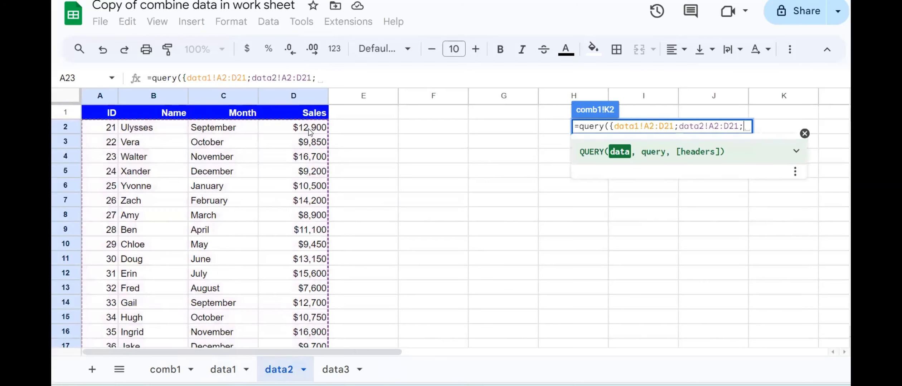
Step: Add range A2:D21 of the data3 sheet to the QUERY formula's data array and close the curly brace
left_click(334, 369)
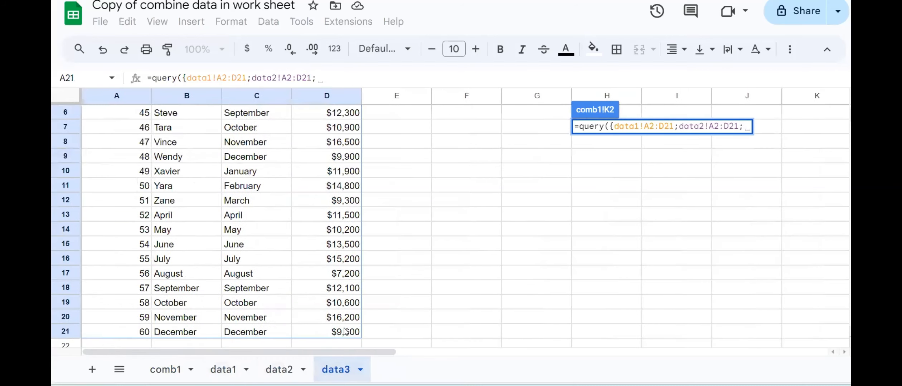
left_click_drag(344, 332, 137, 130)
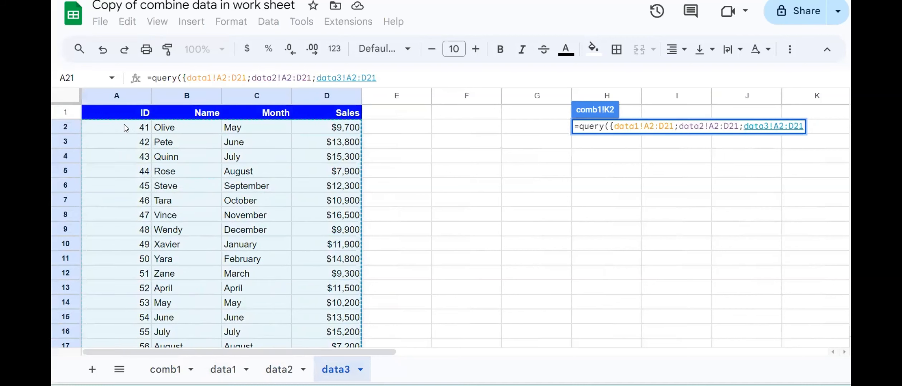
type("}")
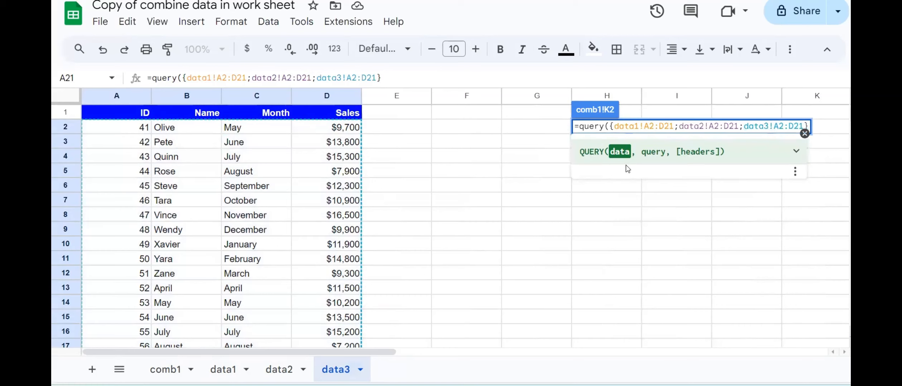
Step: Add "SELECT *" as the query argument, close the parenthesis and enter the QUERY formula
type(", ")
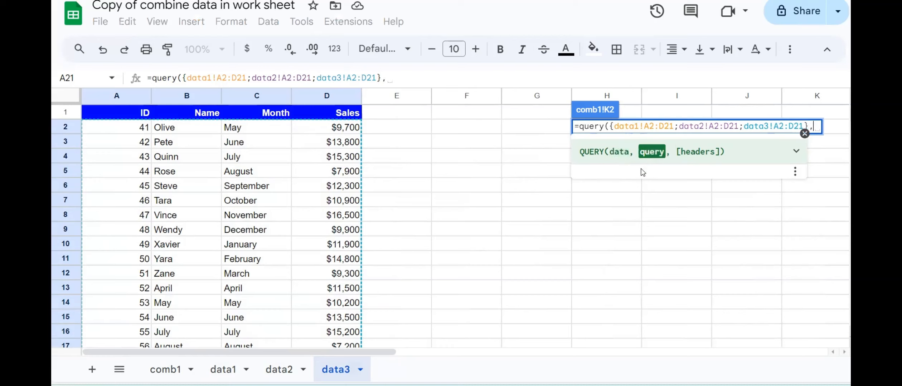
type("\"")
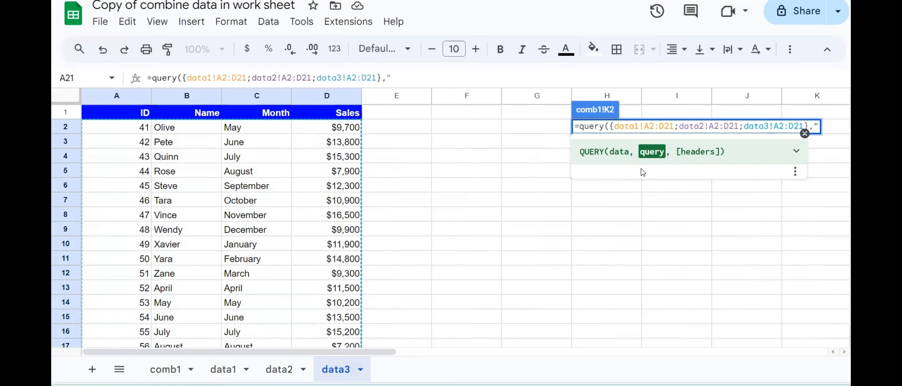
type("\"")
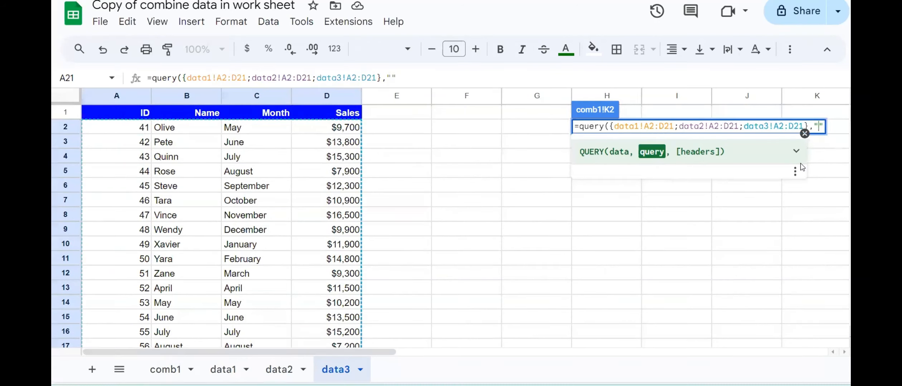
type("SELECT ")
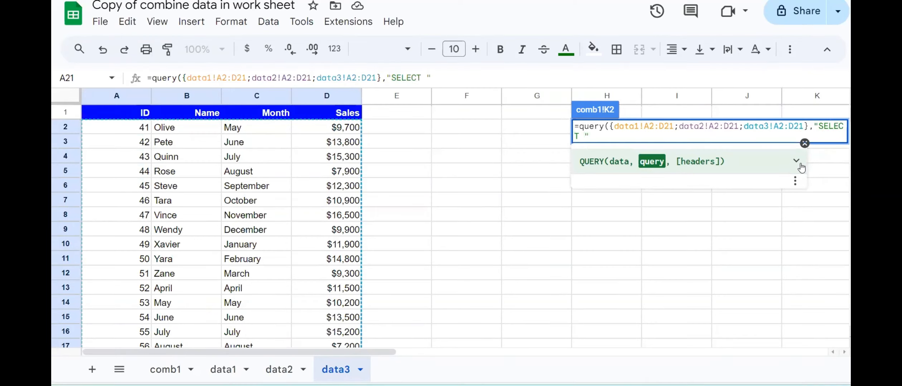
type("*")
type(")")
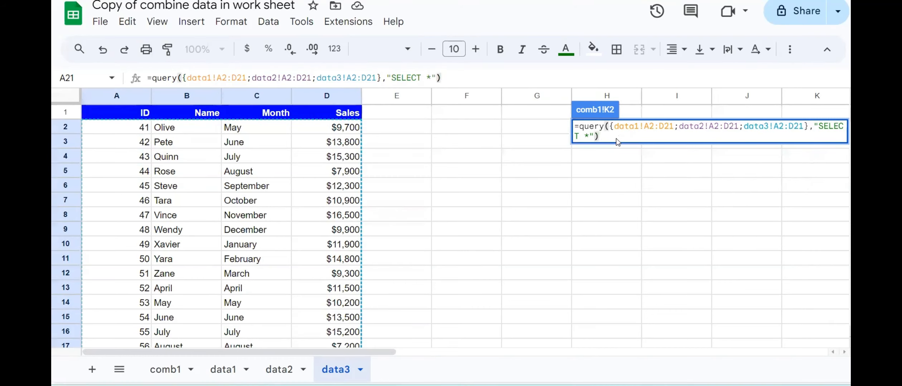
key("Return")
Step: Examine the QUERY formula's records in columns K to N of comb1 from the first ID down to the last row
left_click(638, 232)
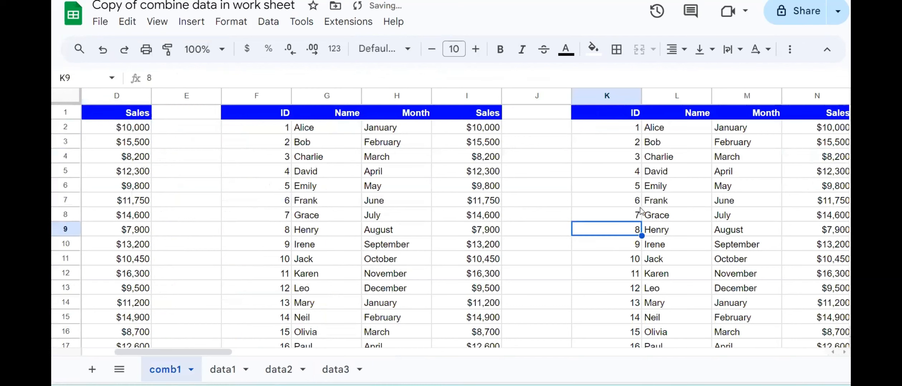
left_click(613, 133)
key("Right")
key("Right")
key("Right")
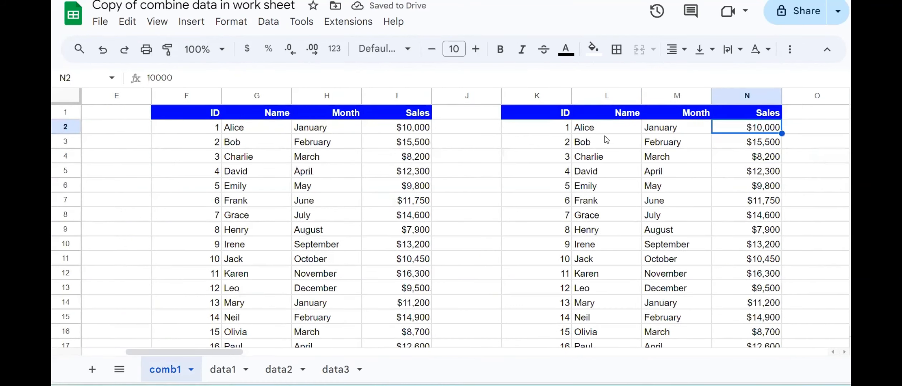
left_click_drag(558, 127, 574, 267)
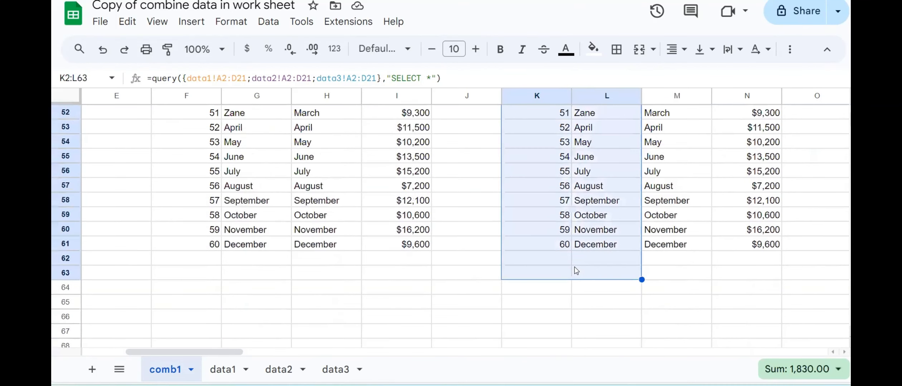
left_click(557, 233)
left_click(550, 243)
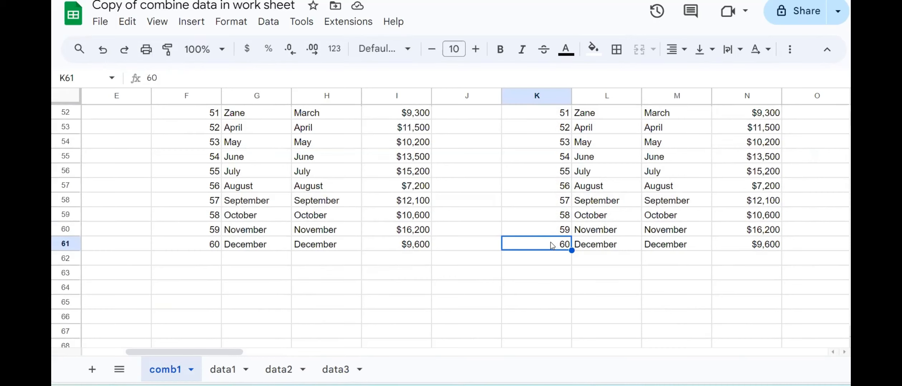
Step: Examine the records on the data1 sheet from the last row up to the header
left_click(223, 369)
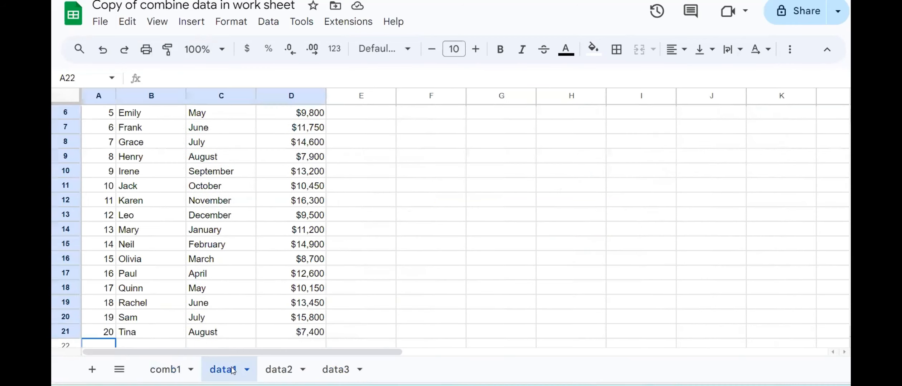
left_click(260, 332)
left_click(123, 333)
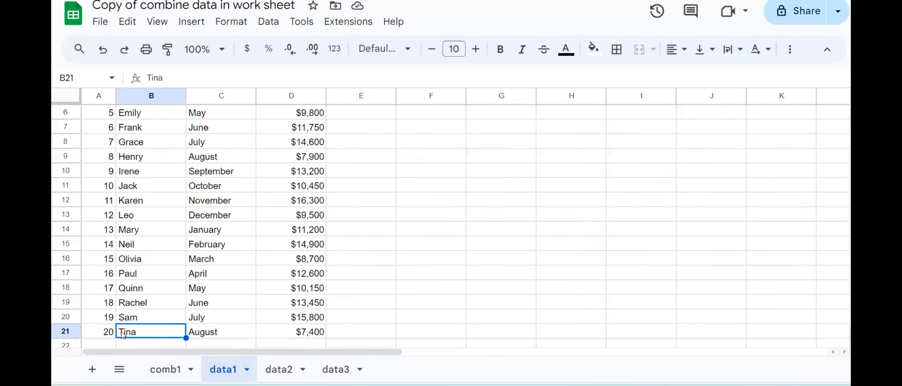
left_click(109, 334)
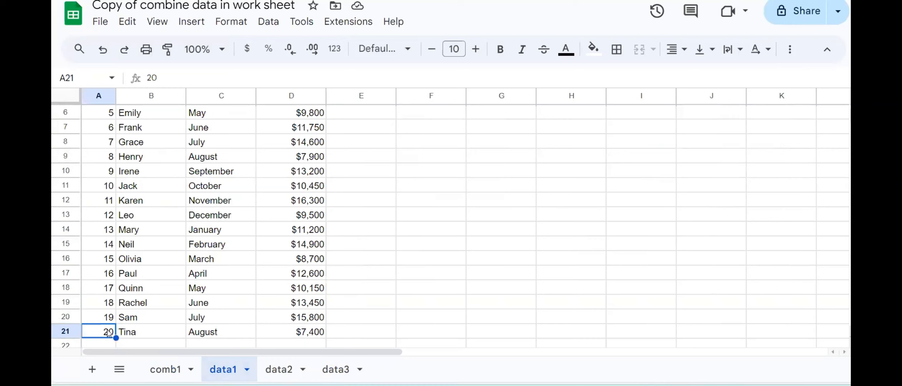
key("Up")
key("Up")
key("Up")
key("Up")
key("Up")
key("Up")
key("Up")
key("Up")
key("Up")
key("Up")
key("Up")
key("Up")
key("Up")
key("Up")
key("Up")
key("Up")
key("Up")
key("Up")
key("Up")
key("Up")
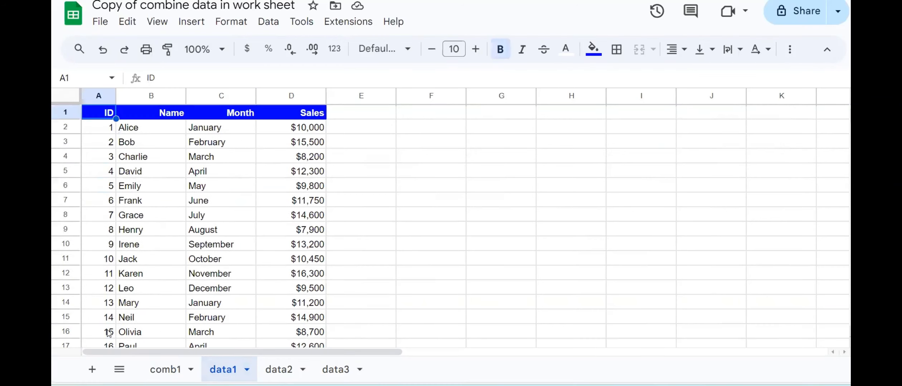
Step: Insert a blank row above row 13 on the data1 sheet
left_click(244, 289)
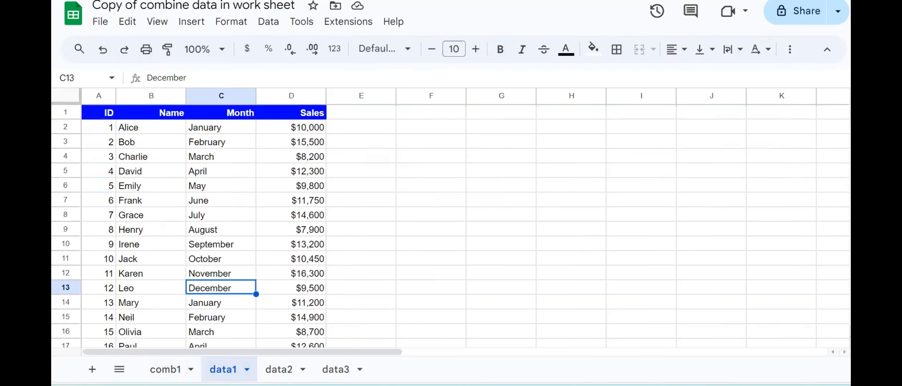
key("Up")
key("Up")
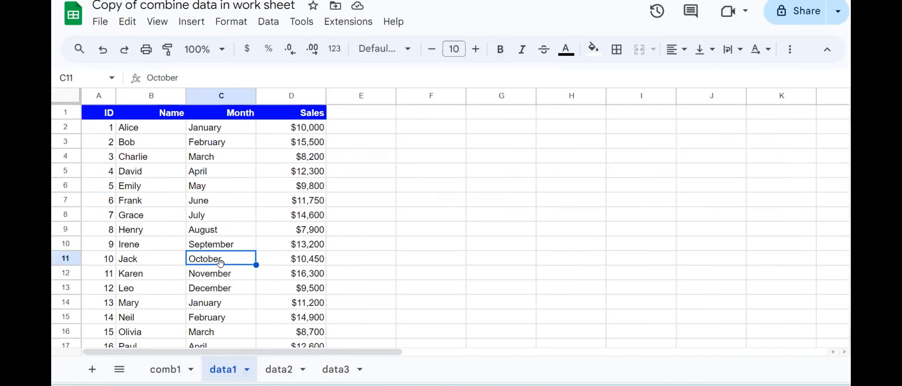
left_click(206, 293)
left_click(65, 290)
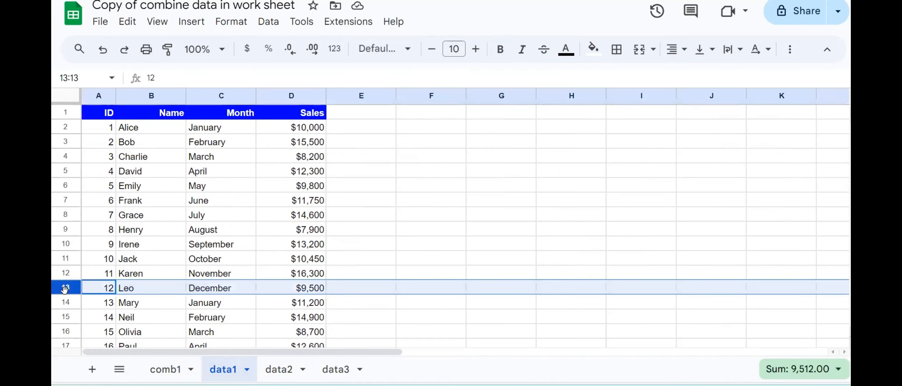
right_click(65, 290)
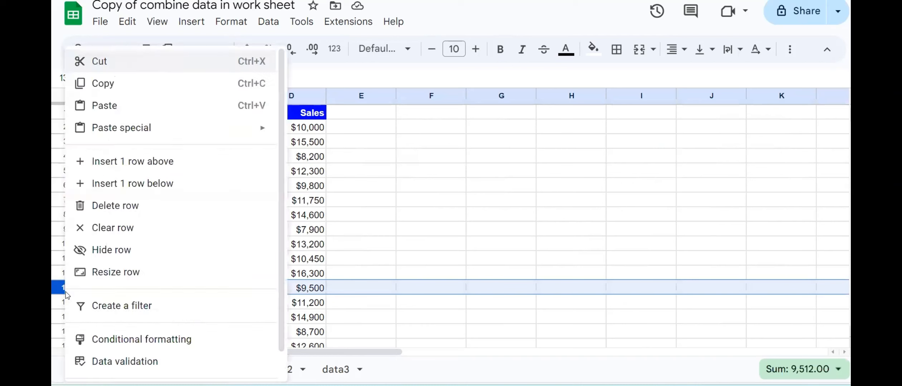
left_click(124, 163)
left_click(143, 291)
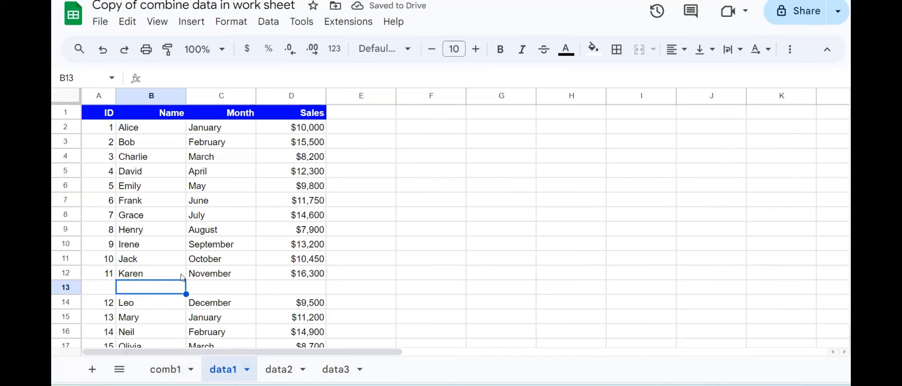
Step: Examine the combined tables on the comb1 sheet from the last rows up to the header
left_click(162, 368)
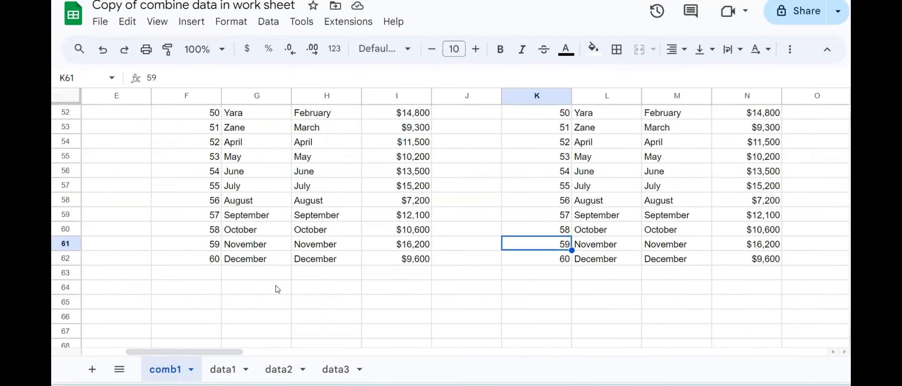
left_click(277, 289)
left_click(358, 206)
key("Up")
key("Up")
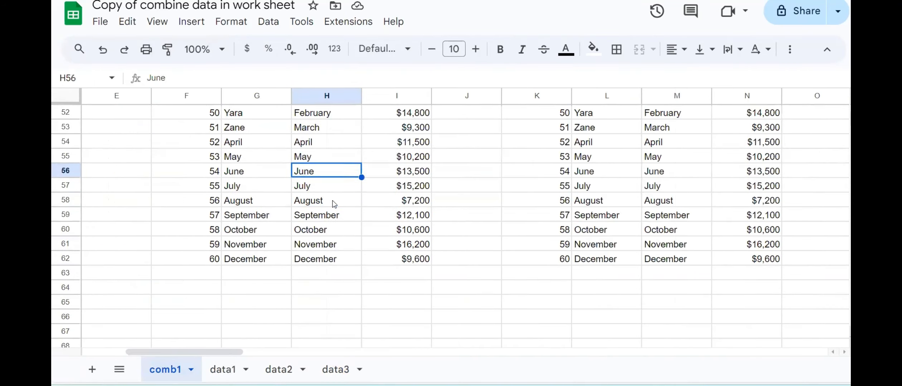
key("Up")
key("Up")
key("Up")
key("Up")
key("Up")
key("Up")
key("Up")
key("Up")
key("Up")
key("Up")
key("Up")
key("Up")
key("Up")
key("Up")
key("Up")
key("Up")
key("Up")
key("Up")
key("Up")
key("Up")
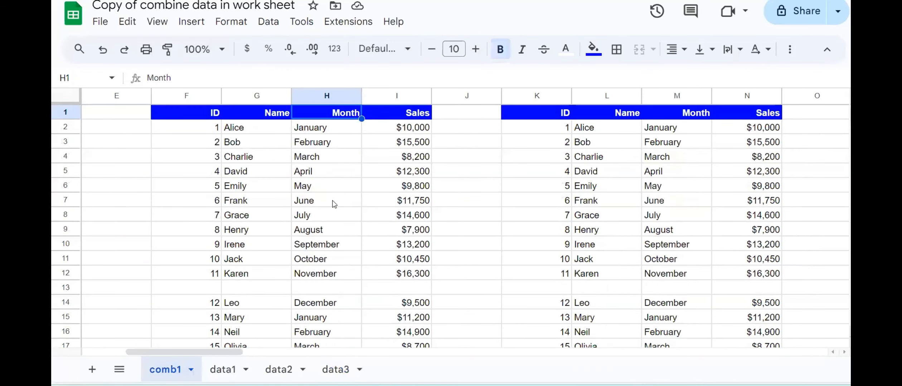
Step: Inspect row 13 of the combined tables in columns F to I, K to N and Q to T of comb1
left_click(196, 286)
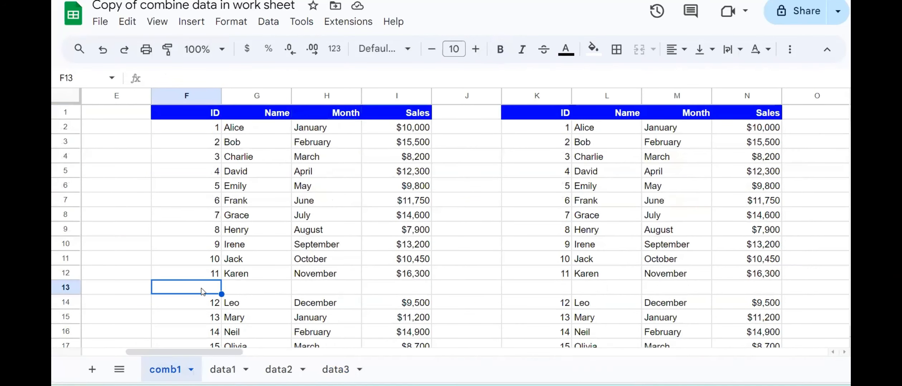
left_click_drag(202, 292, 402, 292)
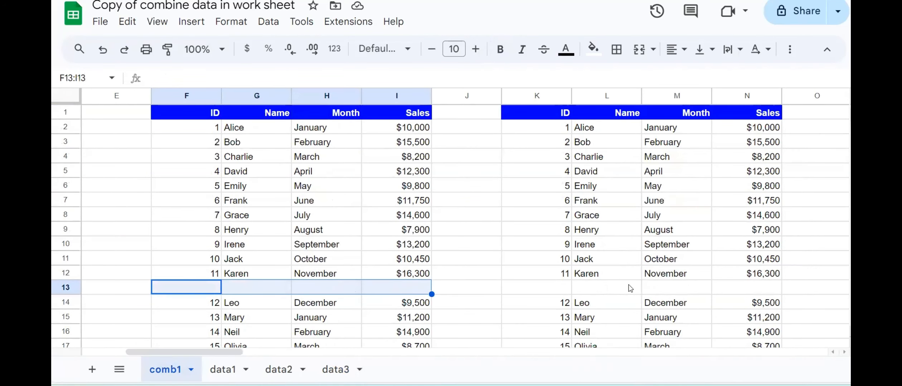
left_click_drag(547, 287, 753, 293)
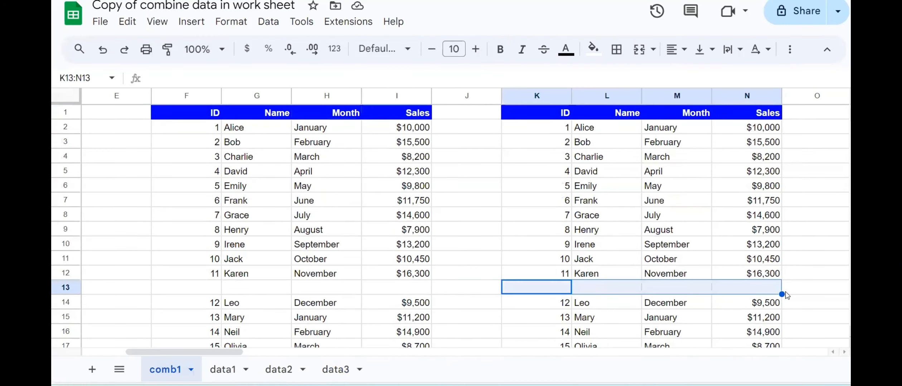
key("Right")
key("Right")
key("Right")
key("Right")
key("Right")
key("Right")
key("Right")
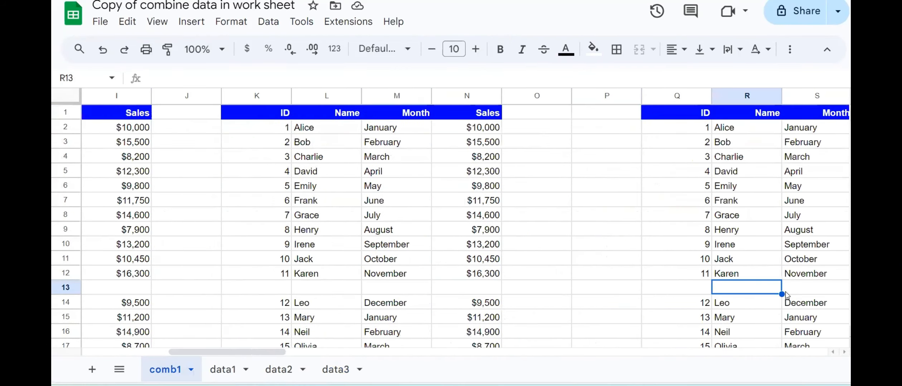
key("Right")
key("Right")
key("Right")
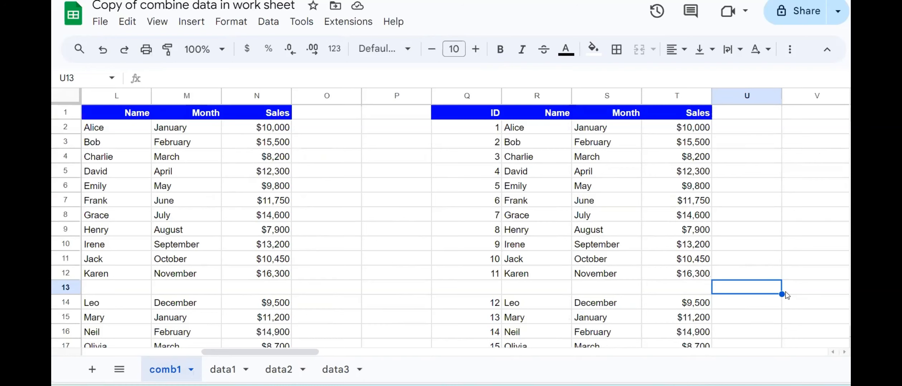
Step: Inspect row 13 of the combined table in columns A to D of comb1
left_click(414, 314)
key("Left")
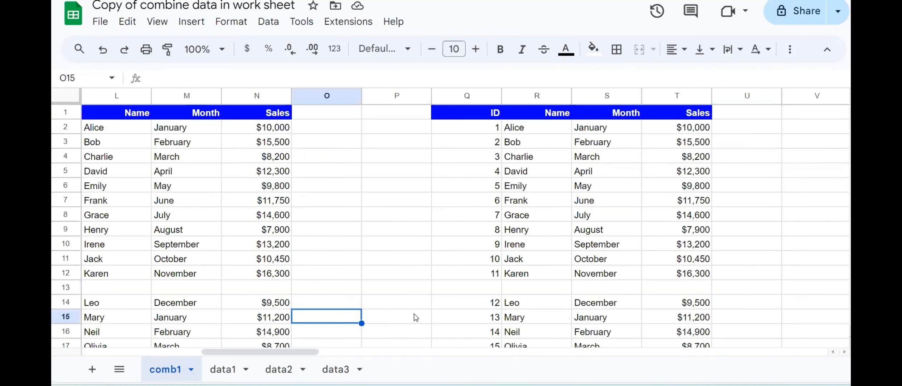
key("Left")
key("Left")
key("Left")
key("Left")
key("Left")
key("Left")
key("Left")
key("Left")
key("Left")
key("Left")
key("Left")
key("Left")
key("Left")
key("Left")
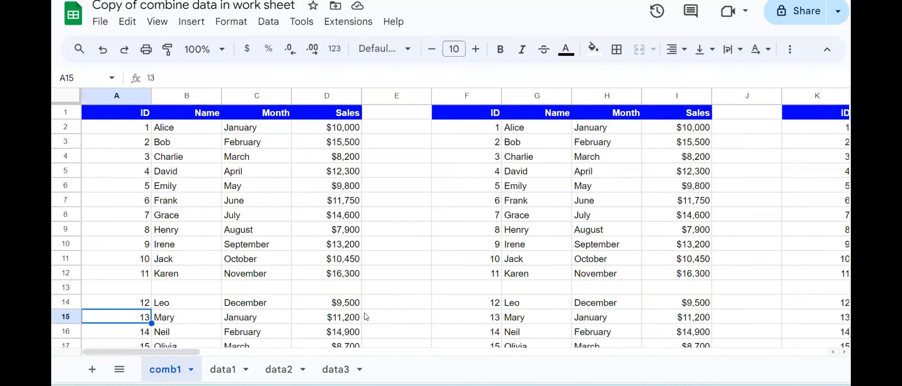
left_click(313, 292)
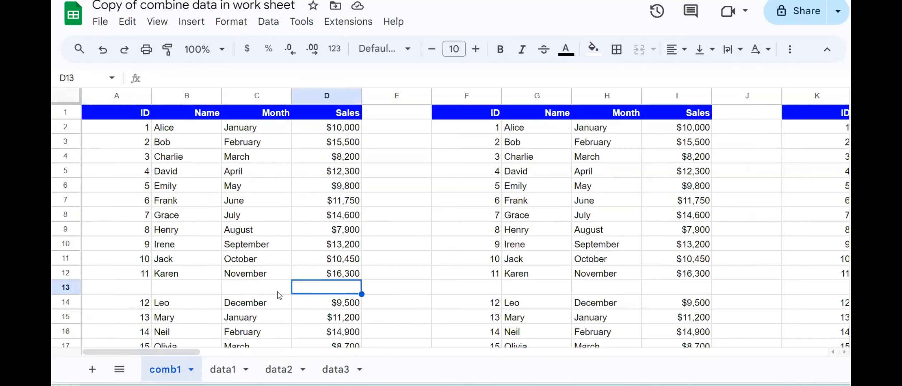
left_click(193, 292)
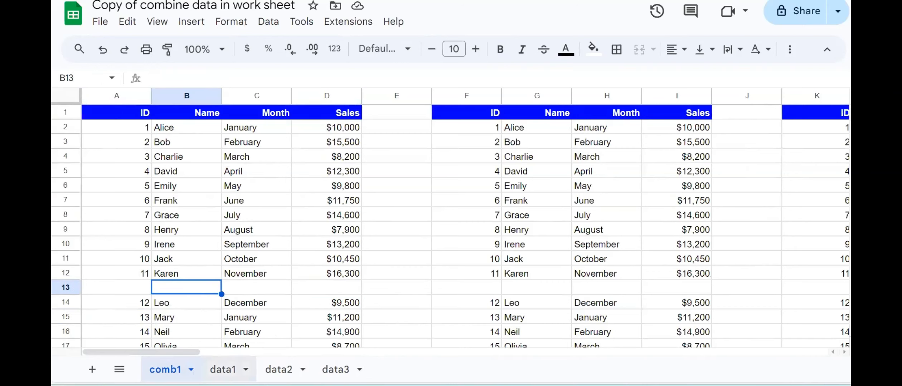
Step: Delete the blank row 13 from the data1 sheet and check the comb1 sheet
left_click(223, 370)
left_click(221, 303)
left_click(68, 290)
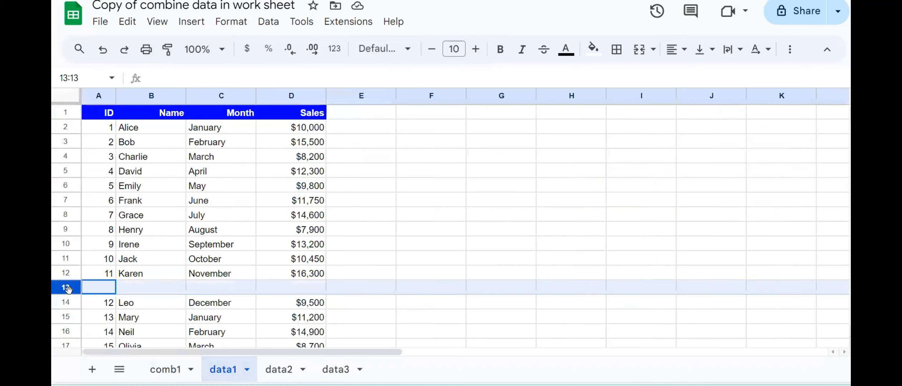
right_click(69, 290)
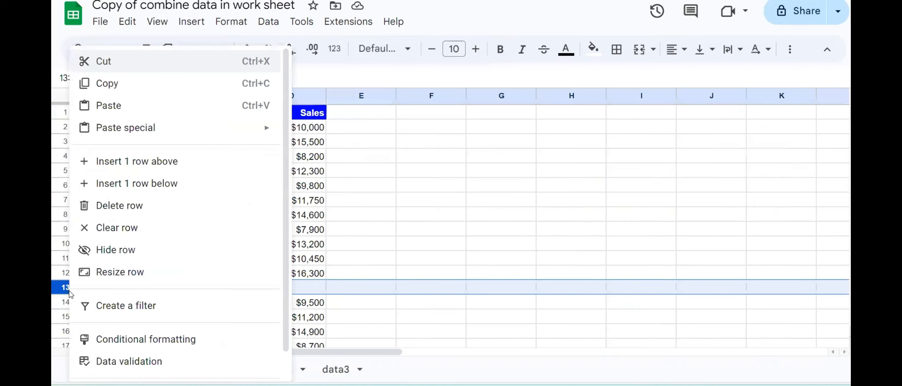
left_click(132, 208)
left_click(168, 370)
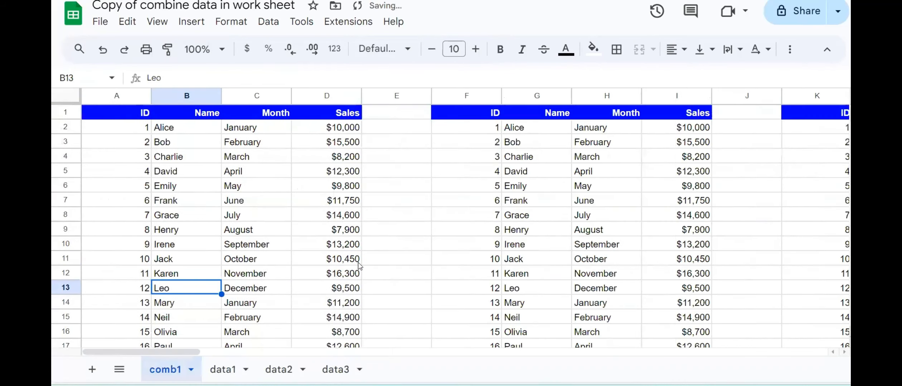
Step: Fill the last data1 record in A21:D21 down into row 22
left_click(223, 370)
left_click(234, 288)
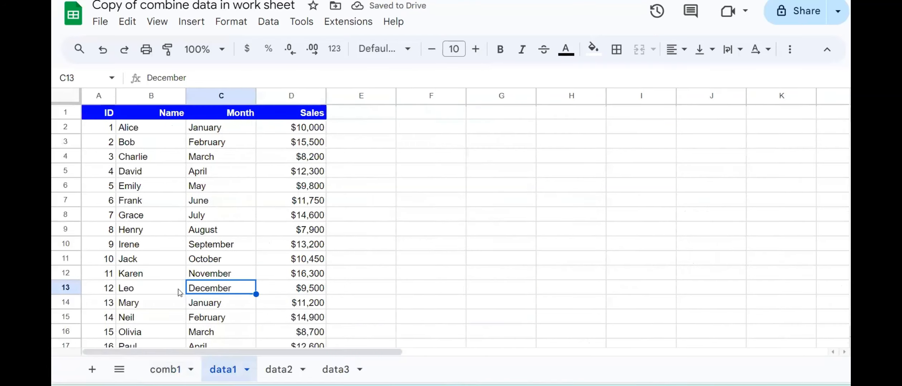
left_click(178, 290)
left_click(173, 305)
key("ctrl+Down")
key("Down")
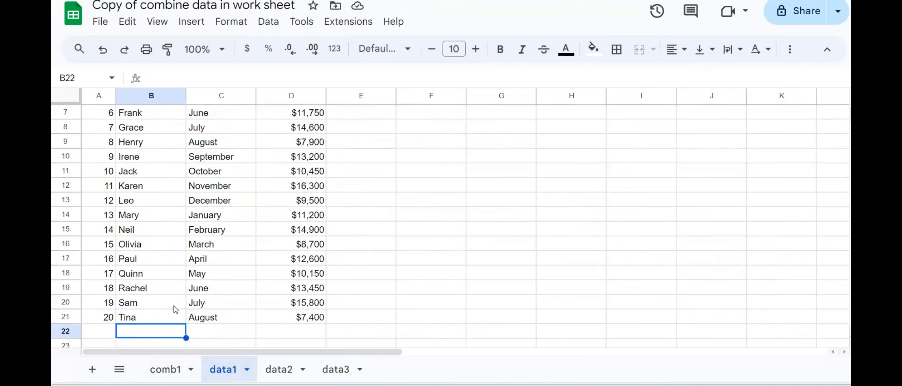
scroll(173, 306, "down", 1)
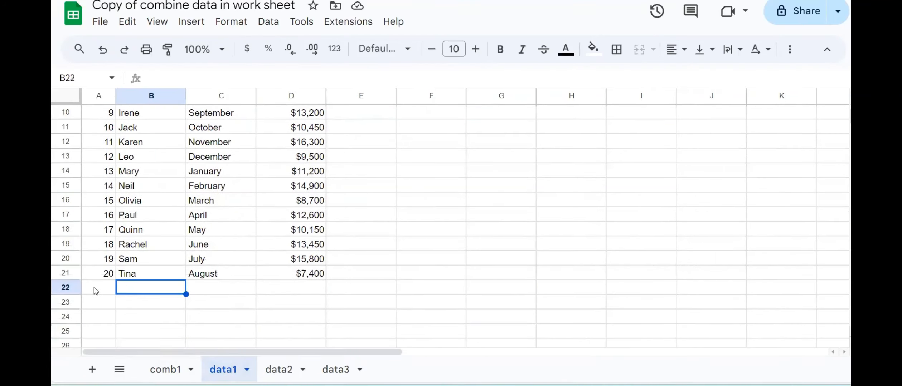
left_click_drag(94, 288, 310, 282)
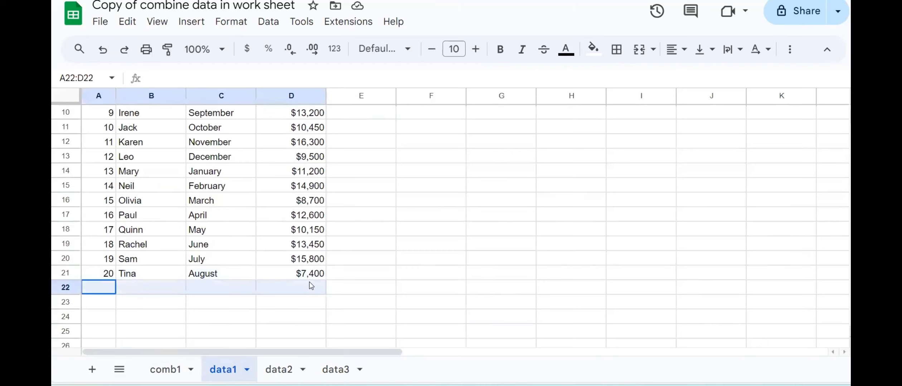
left_click_drag(107, 275, 326, 292)
left_click(189, 304)
Step: Set the ID in A22 of data1 to 99 and append 99 to the name in B22
left_click(112, 291)
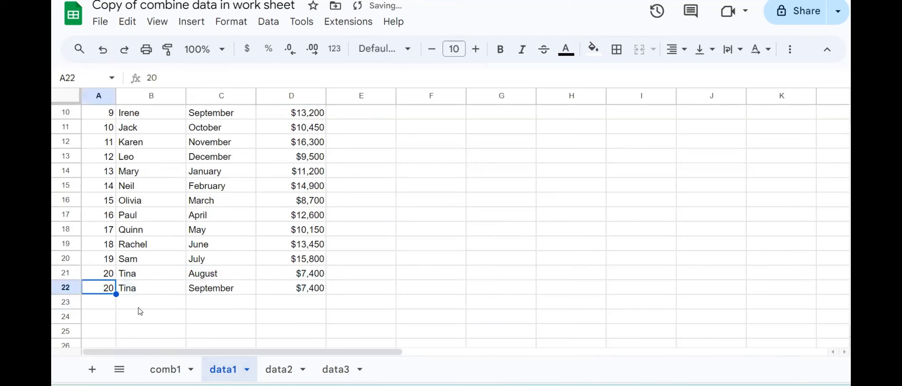
type("2")
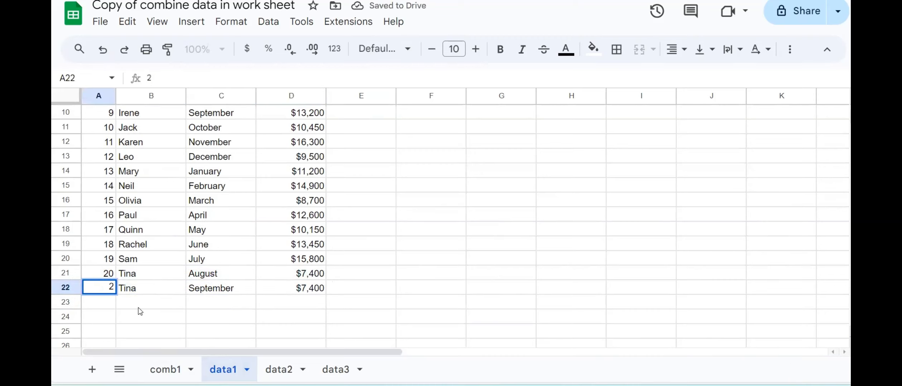
key("BackSpace")
type("99")
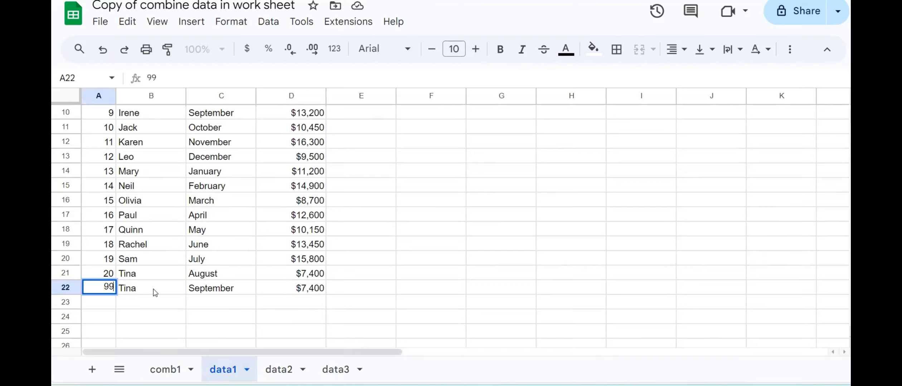
left_click(153, 289)
double_click(154, 289)
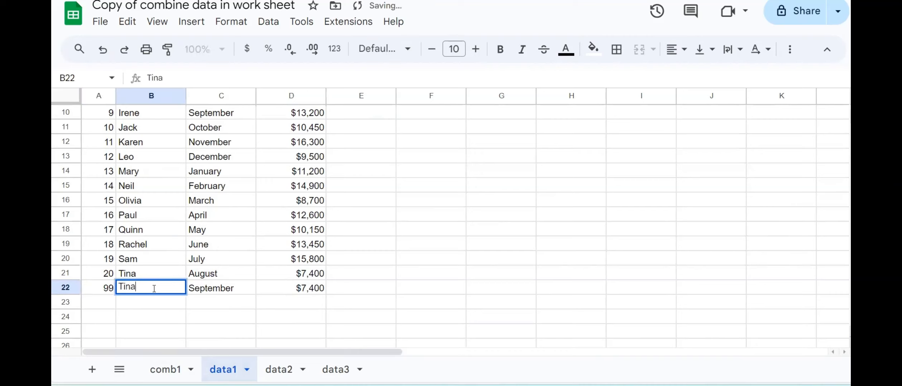
type("99")
Step: Change the month in C22 of data1 to September99 and return to the comb1 sheet
left_click(240, 289)
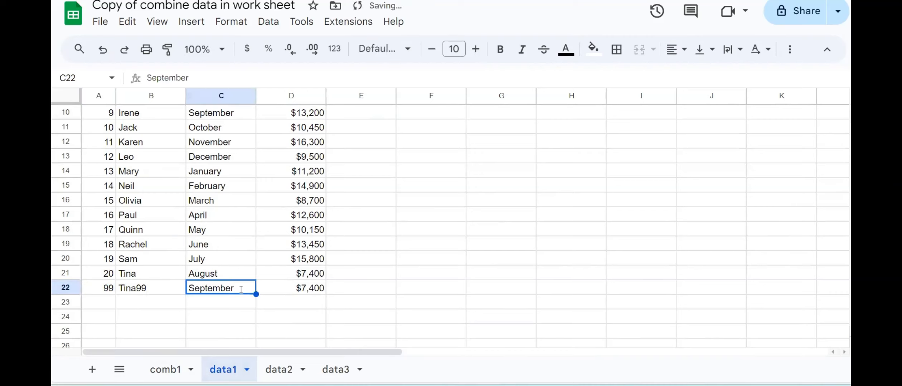
double_click(241, 289)
type("99")
key("Return")
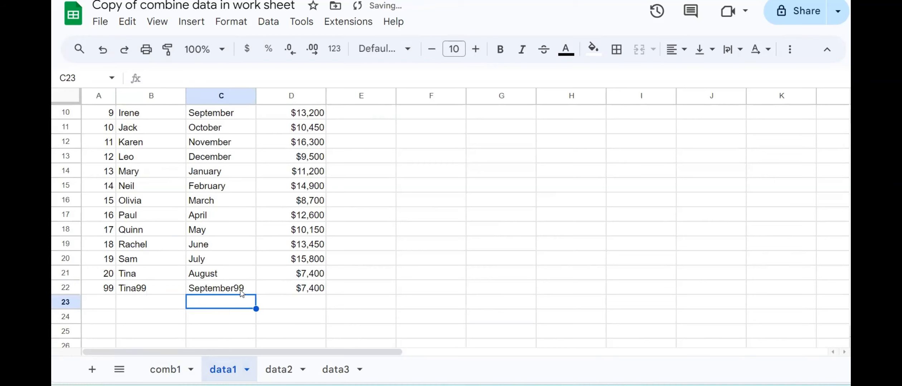
left_click(282, 286)
left_click(155, 365)
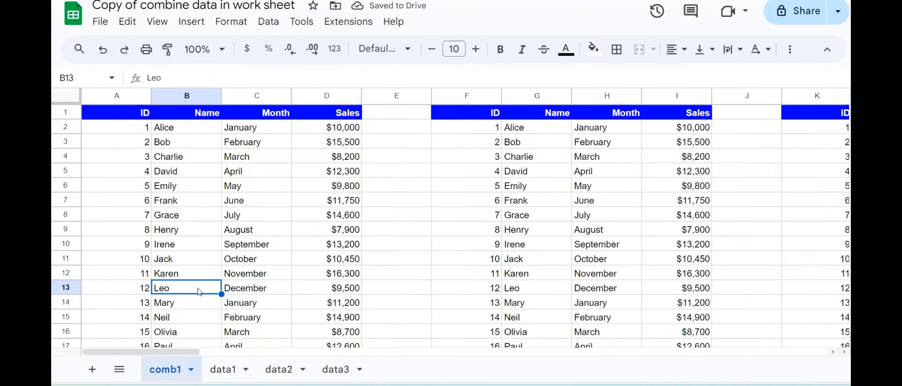
Step: Look through the combined rows of the comb1 sheet for the record added to data1
key("Down")
key("Down")
key("Down")
key("Down")
key("Down")
key("Down")
key("Down")
key("Down")
key("Down")
key("Down")
key("Down")
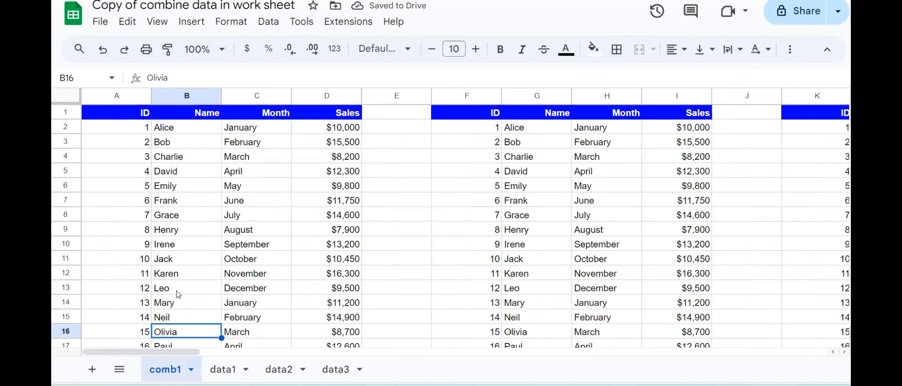
key("Up")
key("Up")
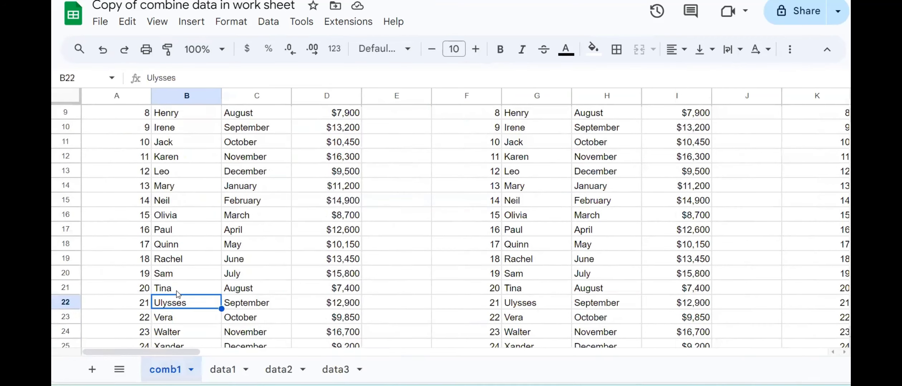
key("Up")
key("Down")
key("Down")
key("Down")
key("Down")
key("Down")
key("Down")
key("Down")
key("Down")
key("Down")
key("Down")
key("Down")
key("Down")
key("Down")
key("Down")
key("Down")
key("Down")
key("Down")
key("Down")
key("Down")
key("Down")
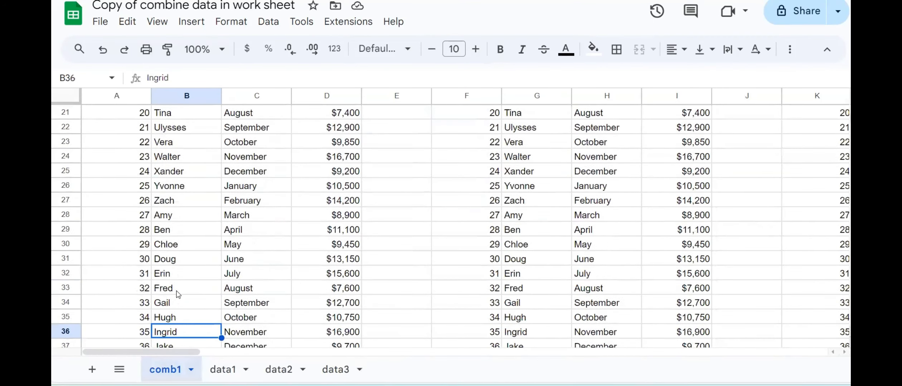
key("Down")
key("Down")
key("Down")
key("Down")
key("Down")
key("Down")
key("Down")
key("Down")
key("Down")
key("Down")
key("Down")
key("Down")
key("Down")
key("Down")
key("Down")
key("Down")
key("Down")
key("Down")
key("Down")
key("Down")
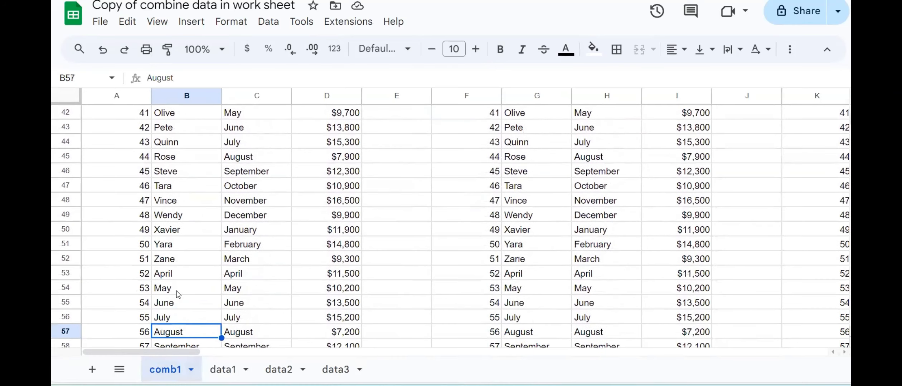
key("Up")
key("Up")
key("Up")
key("Up")
key("Up")
key("Up")
key("Up")
key("Up")
key("Up")
key("Up")
key("Up")
key("Up")
key("Up")
key("Up")
key("Up")
key("Up")
key("Up")
key("Up")
key("Up")
key("Up")
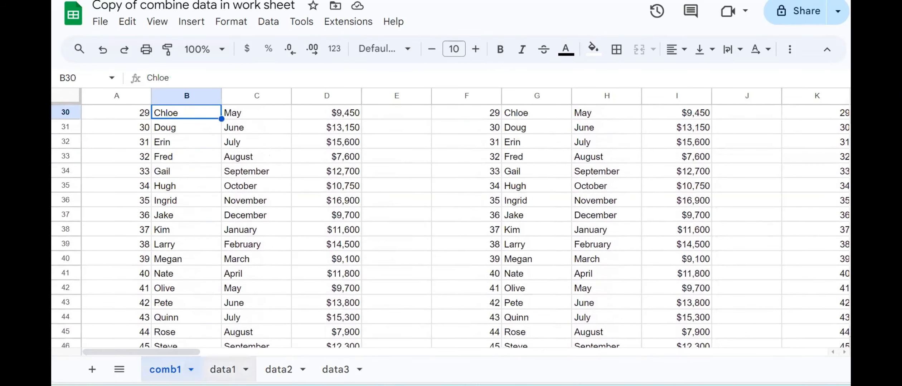
Step: Check the added record in row 22 of the data1 sheet and return to comb1
left_click(222, 369)
left_click(107, 288)
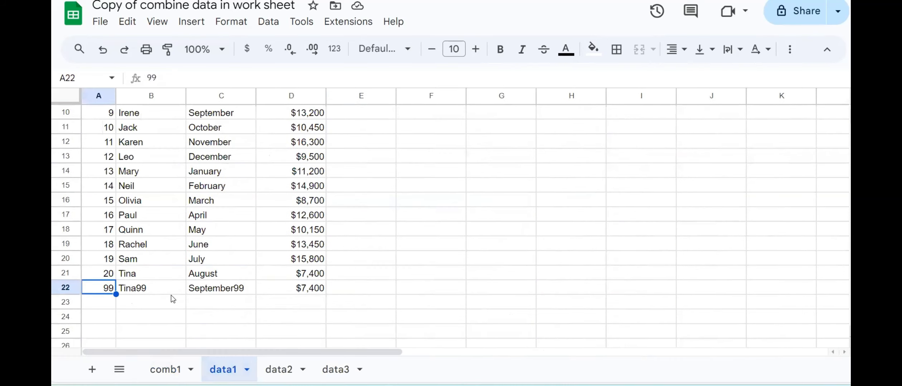
left_click(173, 368)
left_click(151, 201)
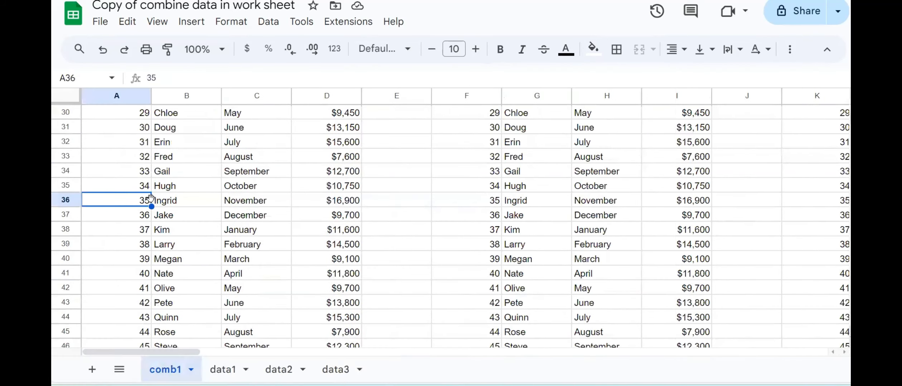
Step: Change the VSTACK formula in A2 of comb1 to use the open-ended ranges data1!A2:D, data2!A2:D and data3!A2:D
key("Up")
key("Up")
key("Up")
key("Up")
key("Up")
key("Up")
key("Up")
key("Up")
key("Up")
key("Up")
key("Up")
key("Up")
key("Up")
key("Up")
key("Up")
key("Up")
key("Up")
key("Up")
key("Up")
key("Up")
key("Up")
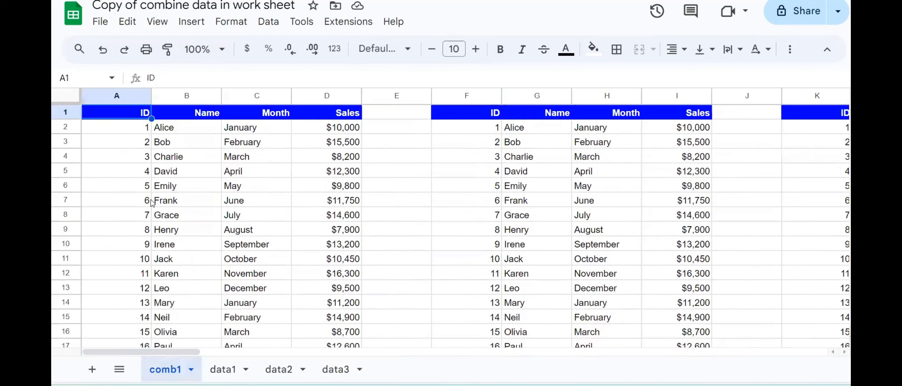
left_click(143, 130)
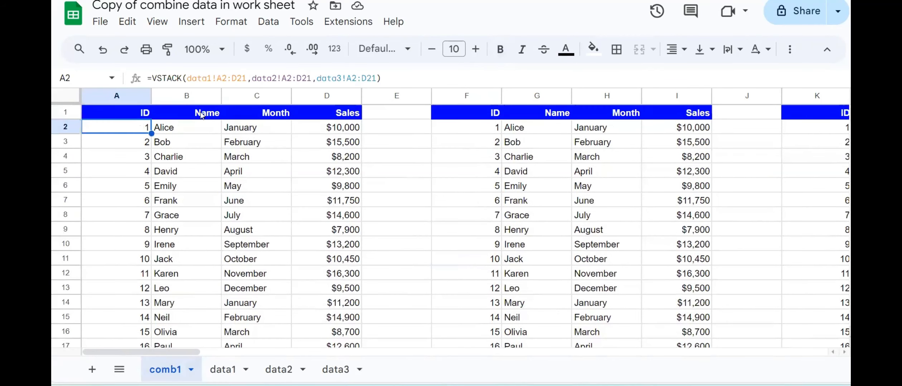
left_click(247, 77)
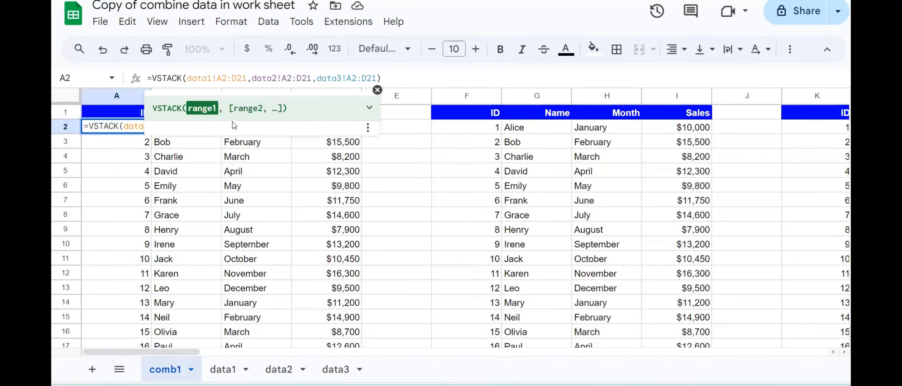
key("BackSpace")
key("BackSpace")
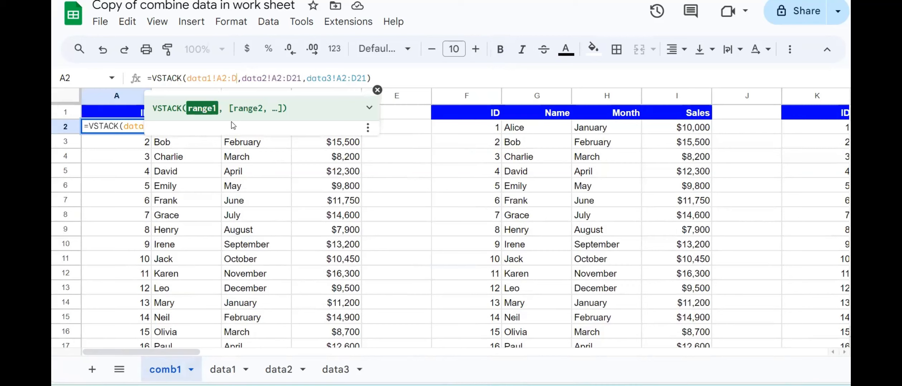
left_click(299, 78)
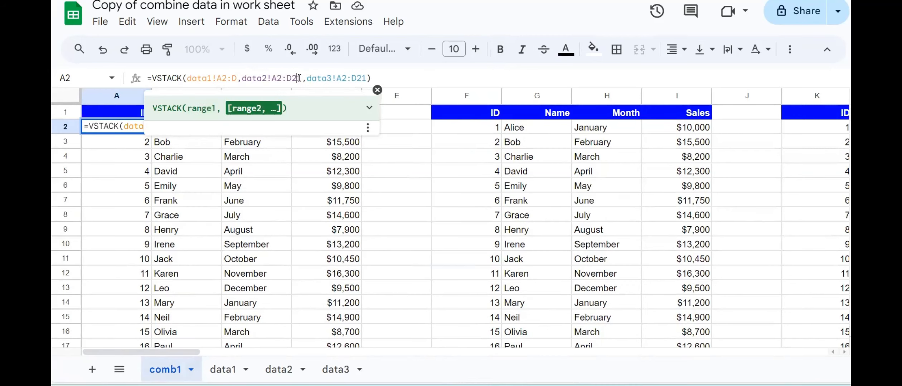
type("\\\\")
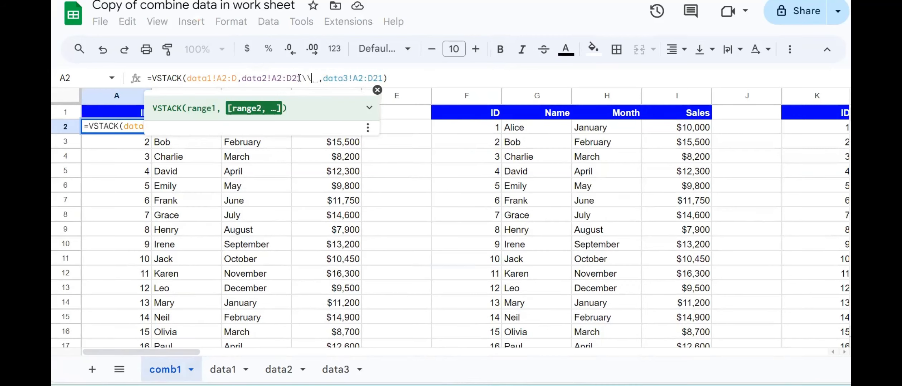
key("BackSpace")
key("BackSpace")
key("BackSpace")
key("BackSpace")
key("BackSpace")
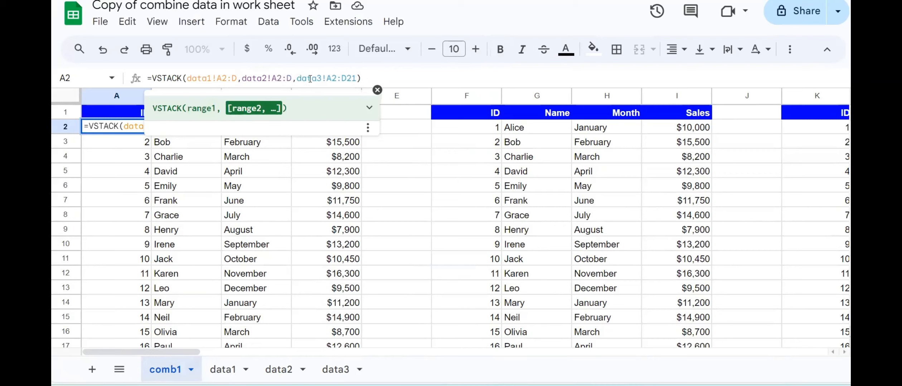
left_click(357, 78)
key("BackSpace")
key("BackSpace")
key("Return")
Step: Examine the first VSTACK result in comb1 for the added record with ID 99 and the rows below it
left_click(272, 259)
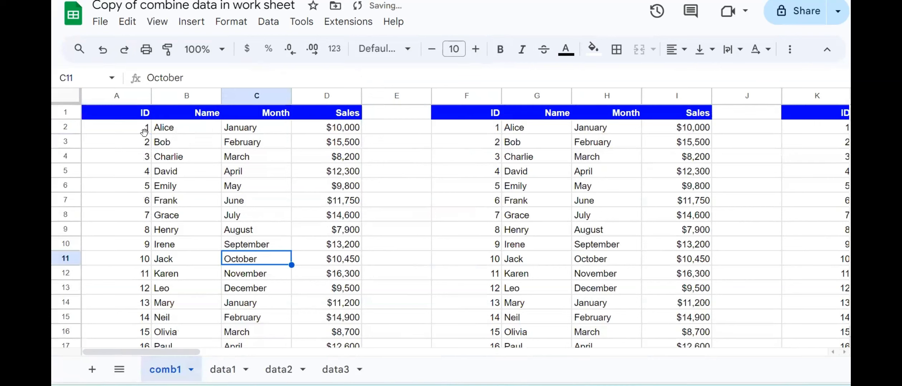
left_click_drag(117, 127, 157, 279)
left_click(150, 263)
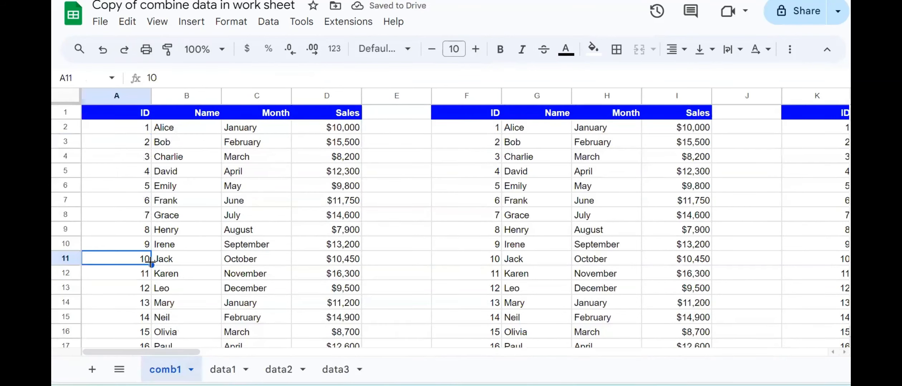
key("Down")
key("Down")
key("Down")
key("Down")
key("Down")
key("Down")
key("Down")
key("Down")
key("Down")
key("Down")
key("Down")
key("Down")
key("Down")
key("Down")
key("Down")
key("Down")
key("Down")
key("Down")
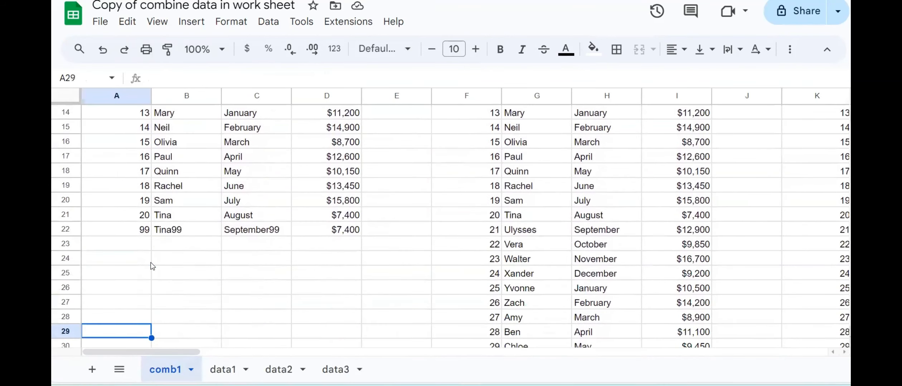
left_click_drag(136, 230, 145, 281)
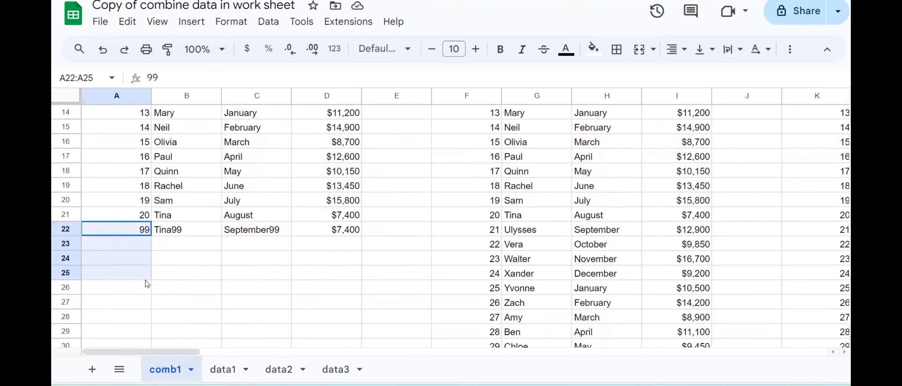
left_click(158, 243)
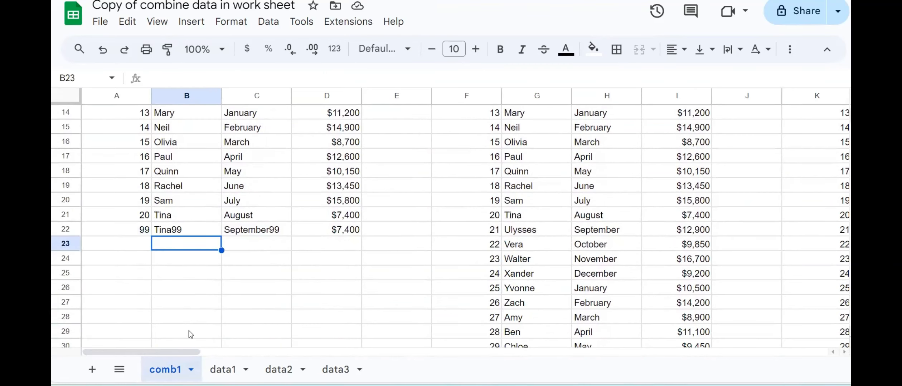
Step: Compare the blank rows below the last record in data1 with the blank rows from row 23 down in comb1
left_click(223, 369)
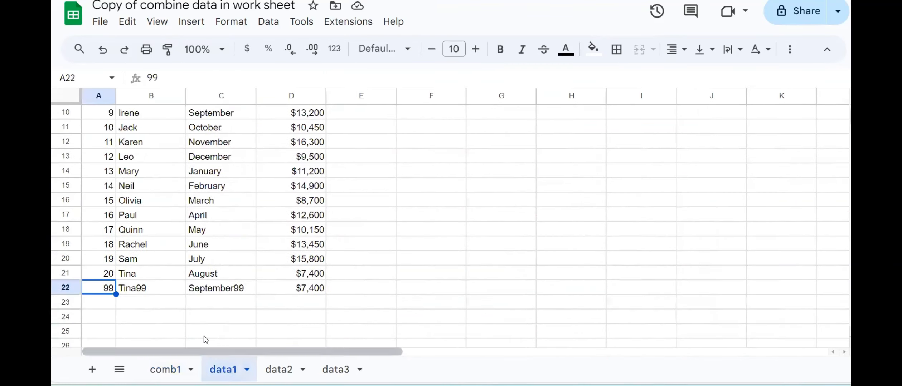
left_click_drag(127, 305, 241, 269)
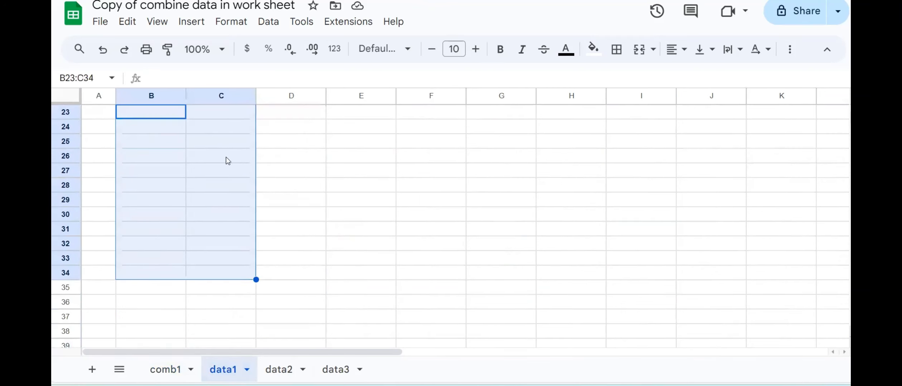
left_click(165, 370)
left_click_drag(289, 270, 350, 337)
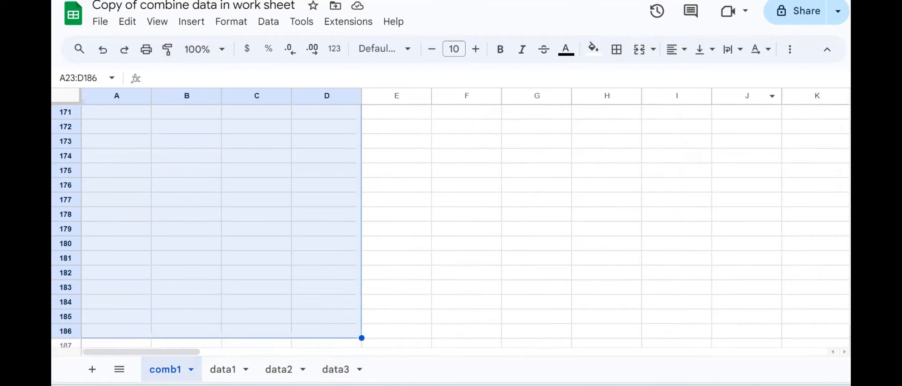
scroll(677, 169, "down", 20)
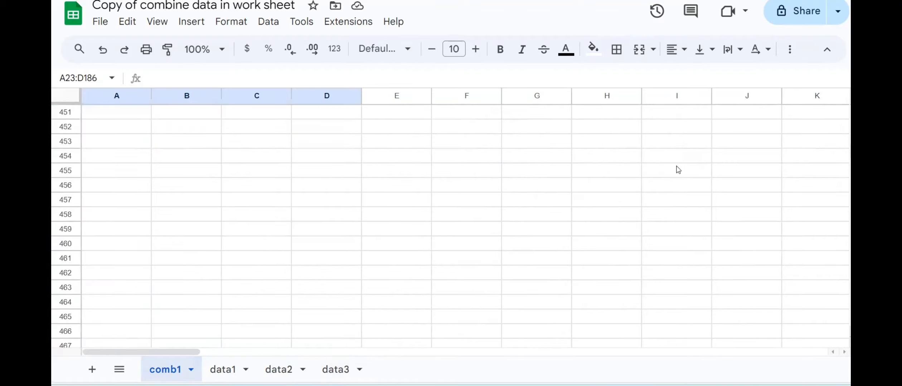
Step: Check the summary statistics of column A in comb1 and the entry counts of the Name column in data1, data2 and data3
left_click(118, 93)
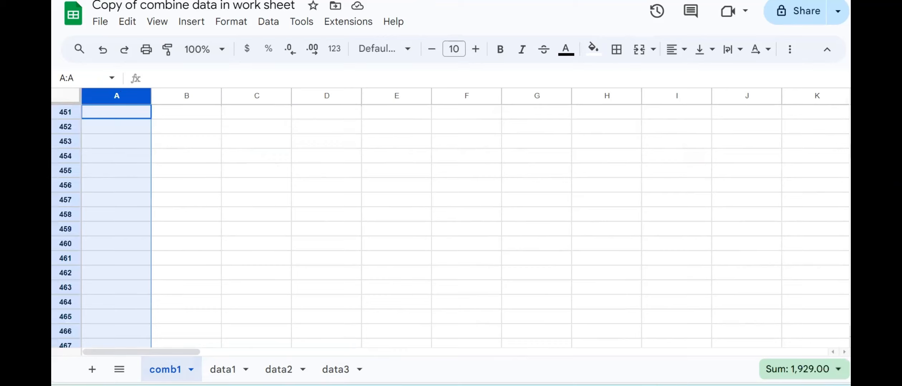
left_click(802, 369)
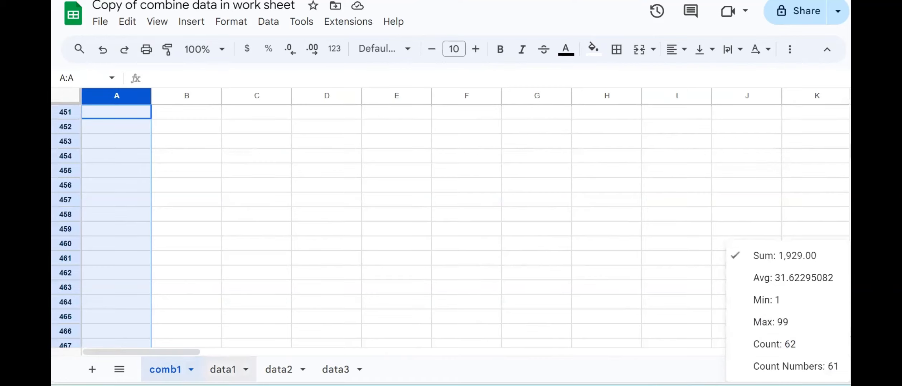
left_click(215, 370)
left_click(152, 96)
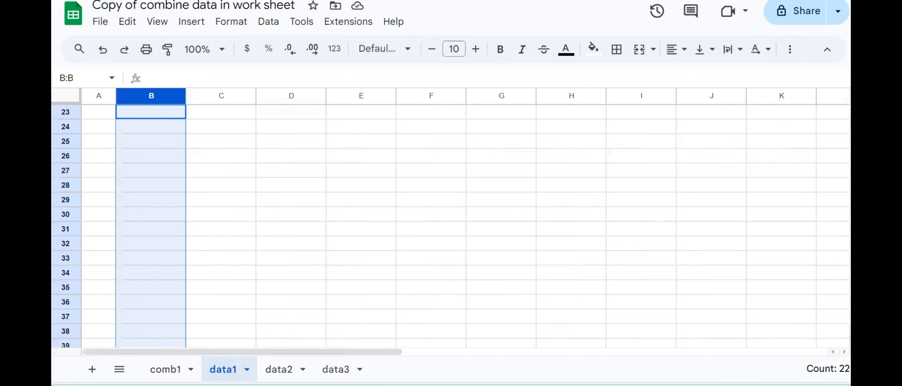
scroll(436, 183, "up", 8)
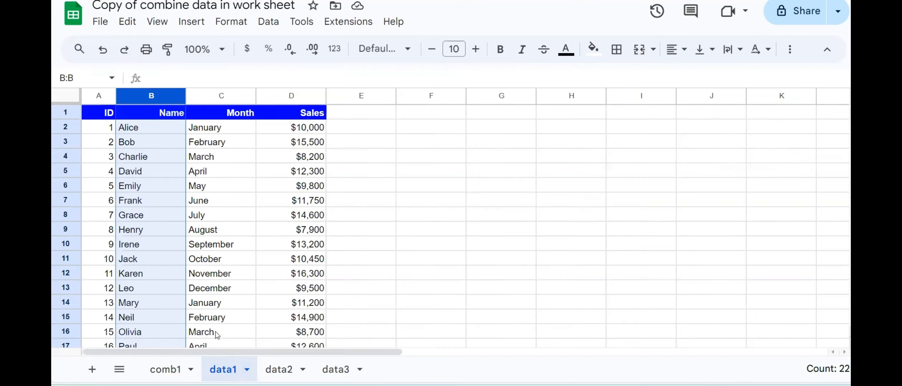
left_click(279, 370)
left_click(148, 96)
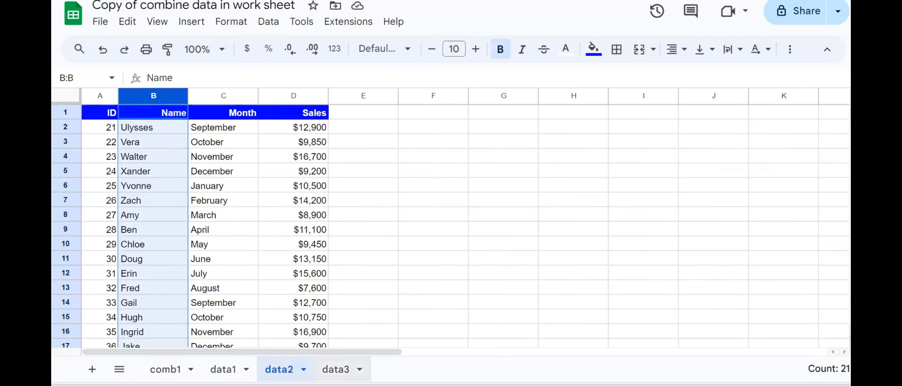
left_click(335, 370)
left_click(172, 100)
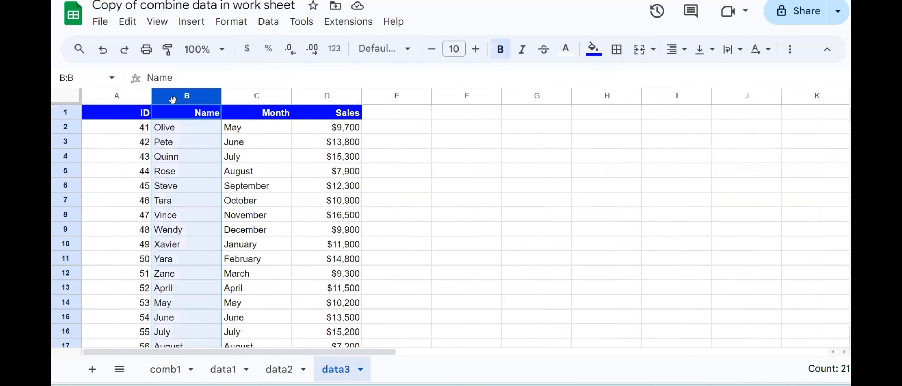
Step: Inspect the blank cells from A453 down in comb1, look at data1 once more and return to comb1
left_click(173, 365)
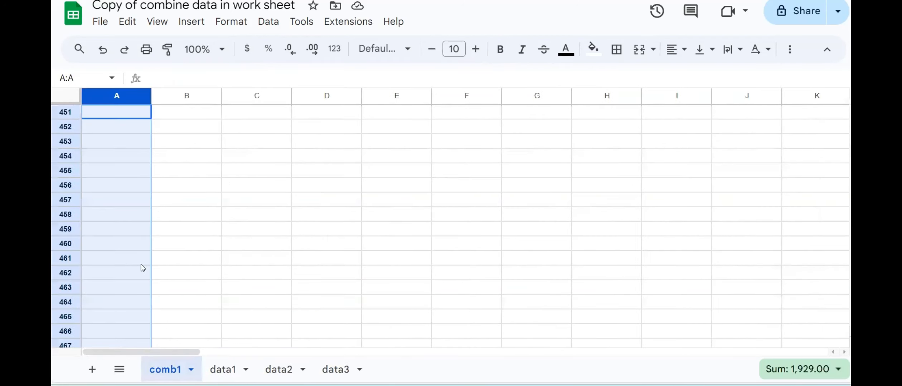
left_click_drag(118, 142, 134, 342)
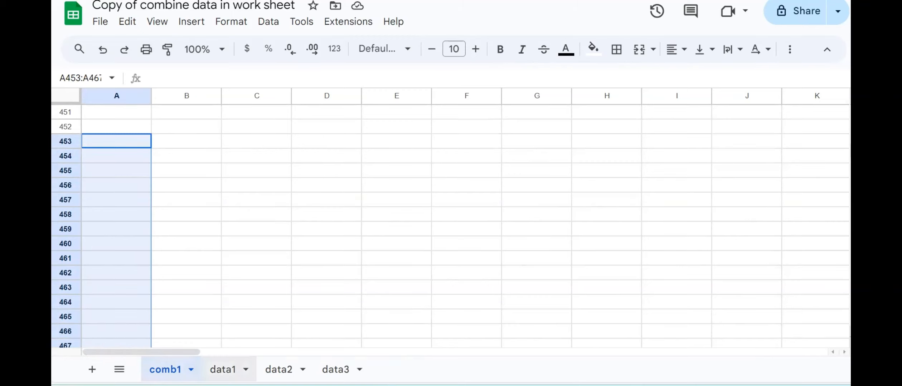
left_click(223, 370)
left_click(258, 318)
left_click(165, 369)
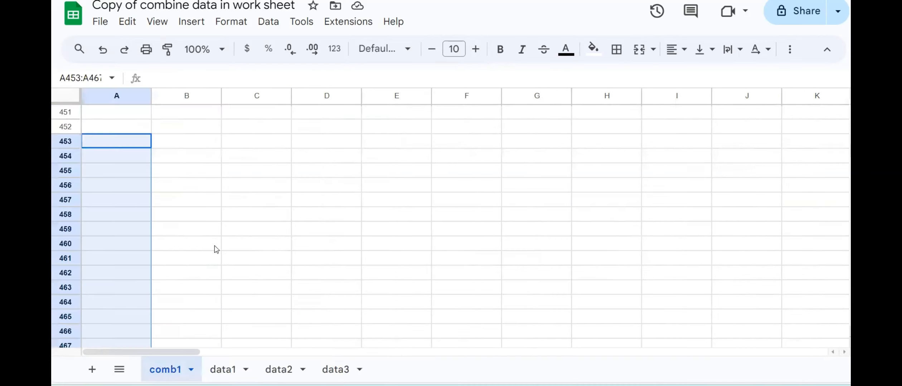
Step: Go back up through the blank rows of comb1 and look over the combined tables at the top of the sheet
left_click(214, 245)
left_click(167, 219)
key("Up")
key("Up")
key("Up")
key("Up")
key("Up")
key("Up")
key("Up")
key("Up")
key("Up")
key("Up")
key("Up")
key("Up")
key("Up")
key("Up")
key("Up")
key("Up")
key("Up")
key("Up")
key("Up")
key("Up")
key("Up")
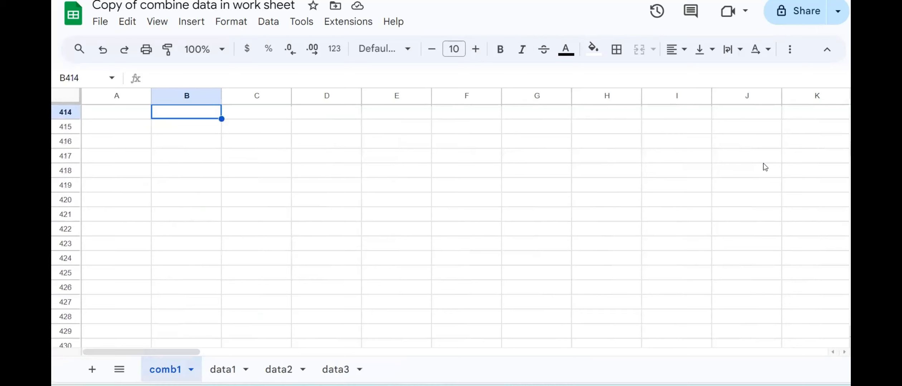
key("ctrl+Up")
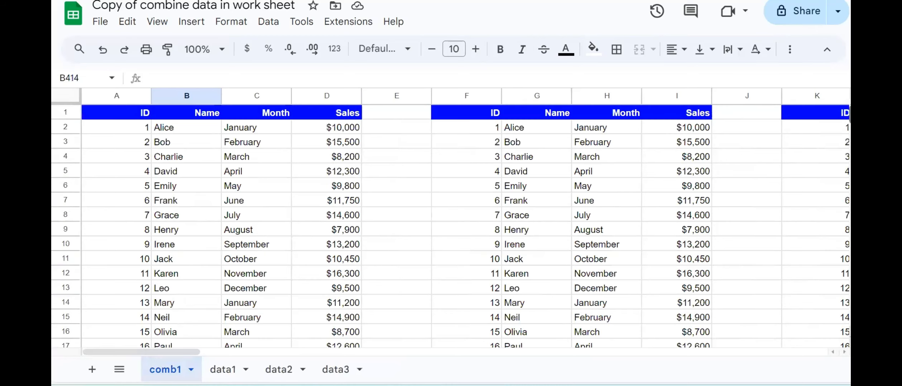
left_click(199, 240)
left_click(214, 161)
left_click(120, 116)
scroll(516, 215, "right", 5)
left_click(519, 216)
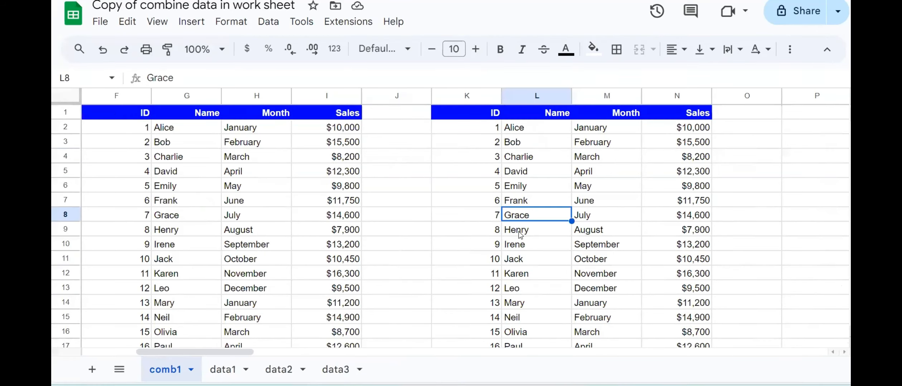
left_click(497, 232)
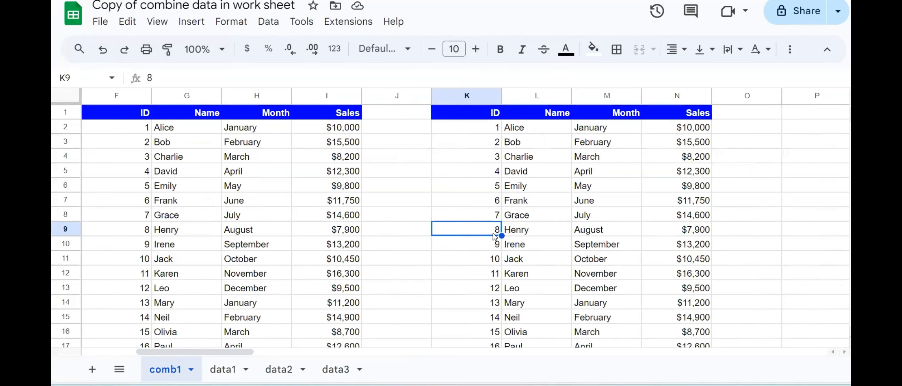
Step: Change the QUERY formula's ranges in K2 to the open-ended data1!A2:D, data2!A2:D and data3!A2:D
left_click(485, 128)
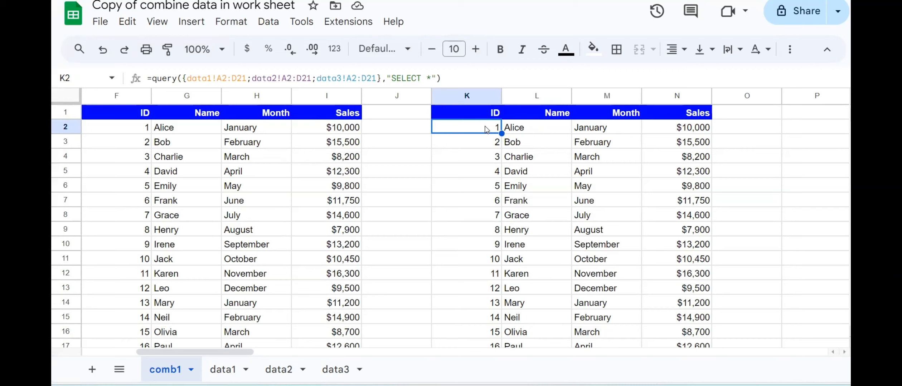
left_click(245, 79)
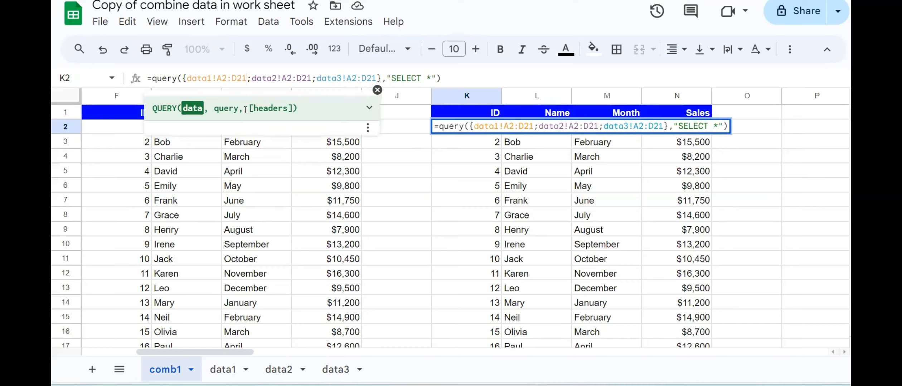
key("BackSpace")
key("BackSpace")
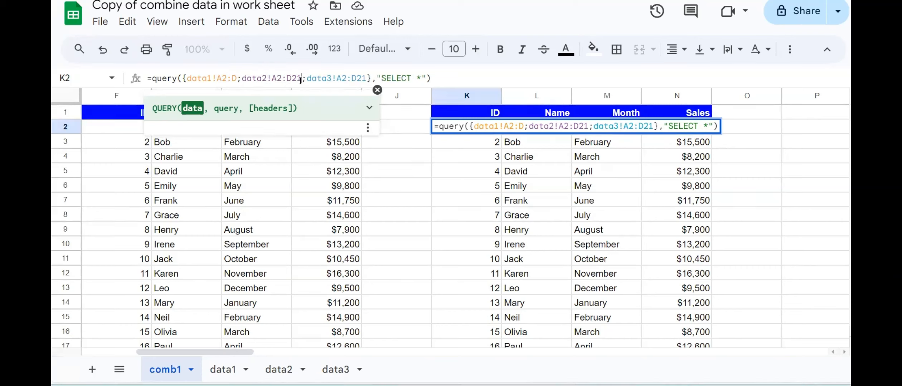
key("BackSpace")
key("BackSpace")
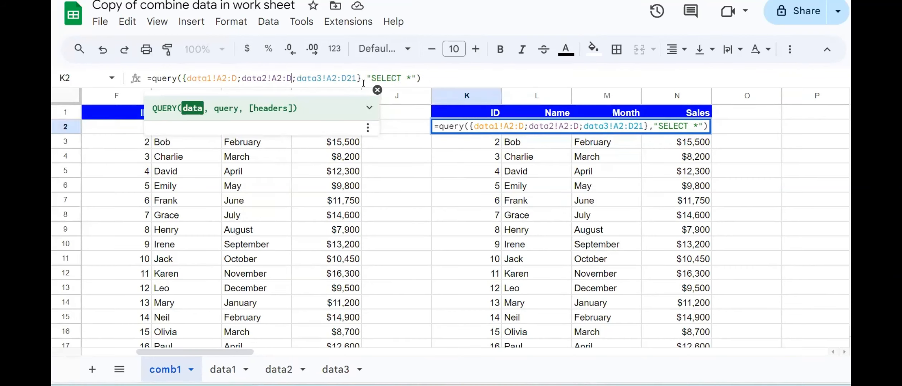
left_click(357, 77)
key("BackSpace")
key("BackSpace")
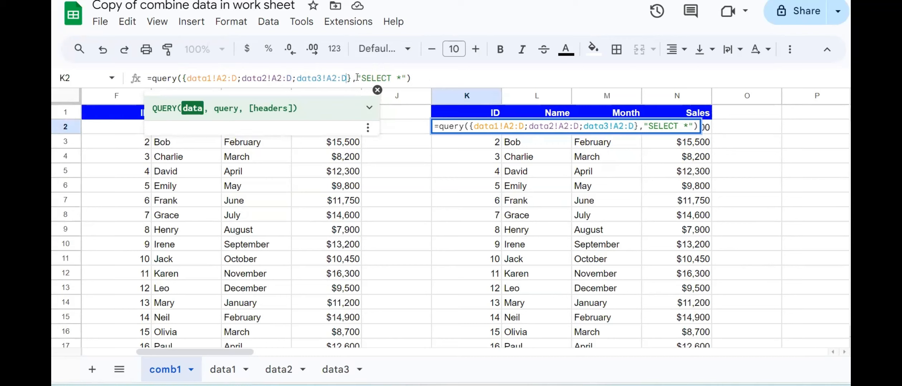
key("Return")
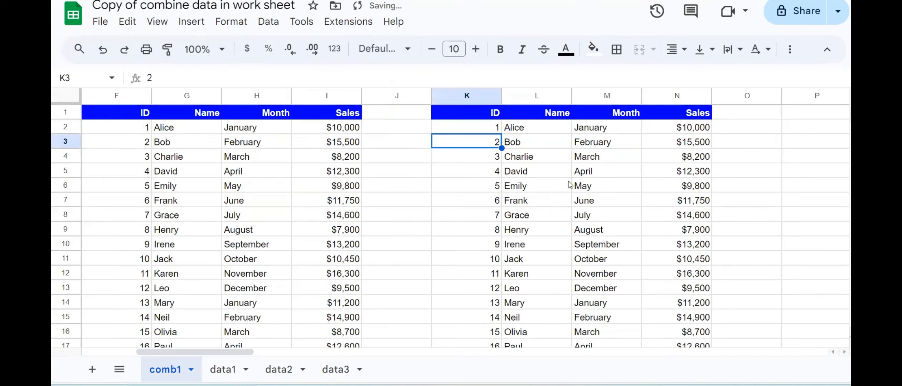
Step: Examine the QUERY result in column K past the record with ID 99 down to row 97, then return to its header
left_click(515, 185)
left_click_drag(494, 128, 680, 279)
left_click(493, 273)
key("Down")
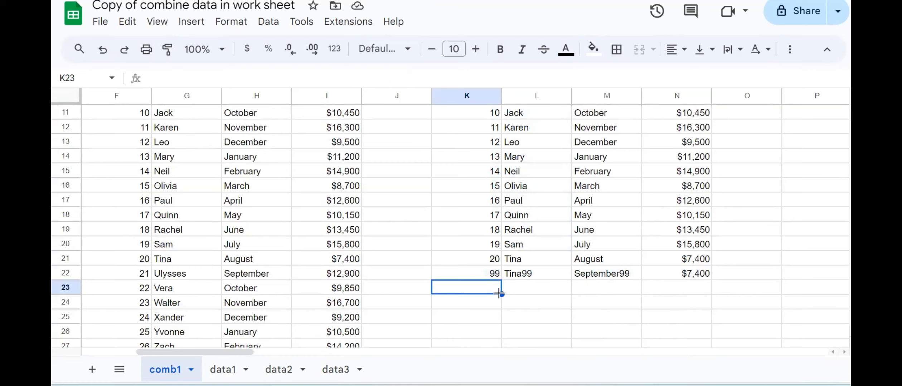
key("Down")
key("Down")
key("Down")
key("Down")
key("Down")
key("Down")
key("Down")
key("Down")
key("Down")
key("Down")
key("Down")
key("Down")
key("Down")
key("Down")
key("Down")
key("Down")
key("Down")
key("Down")
key("Down")
key("Down")
key("Down")
key("Down")
key("Down")
key("Down")
key("Down")
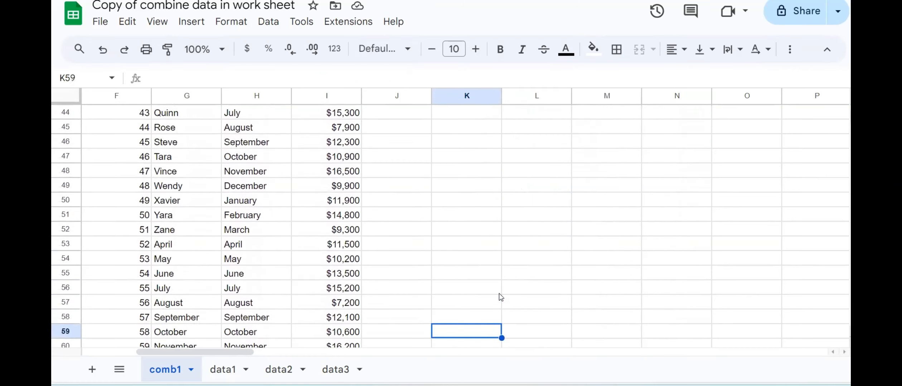
key("Down")
key("Down")
key("Down")
key("Down")
key("Down")
key("Down")
key("Down")
key("Down")
key("Down")
key("Down")
key("Down")
key("Down")
key("Down")
key("Down")
key("Down")
key("Down")
key("Down")
key("Down")
key("Down")
key("Down")
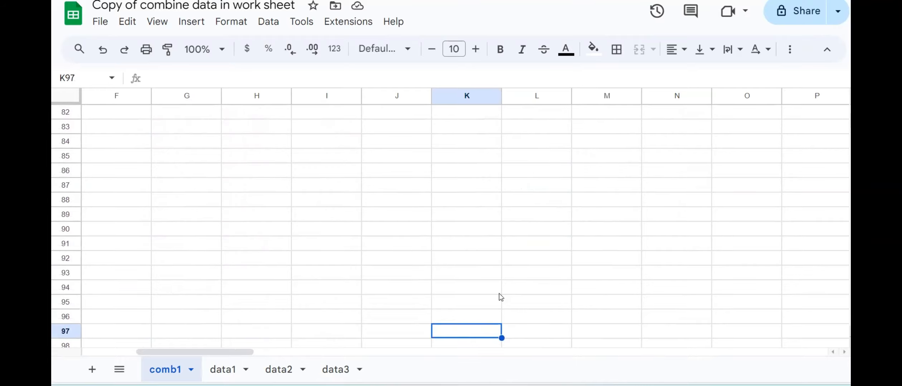
key("Up")
key("Up")
key("Up")
key("Up")
key("Up")
key("Up")
key("Up")
key("Up")
key("Up")
key("Up")
key("Up")
key("Up")
key("Up")
key("Up")
key("Up")
key("Up")
key("Up")
key("Up")
key("Up")
key("Up")
key("Up")
key("Up")
key("Up")
key("Up")
key("Up")
key("Up")
key("Up")
key("Up")
key("Up")
key("Up")
key("Up")
key("Up")
key("Up")
key("Up")
key("Up")
key("Up")
key("Up")
key("Up")
key("Up")
key("Up")
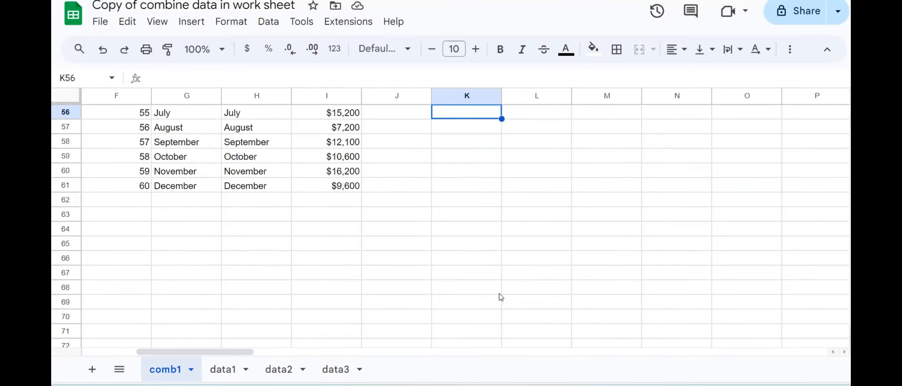
key("Up")
key("Up")
key("Up")
key("Up")
key("Up")
key("Up")
key("Up")
key("Up")
key("Up")
key("Up")
key("Up")
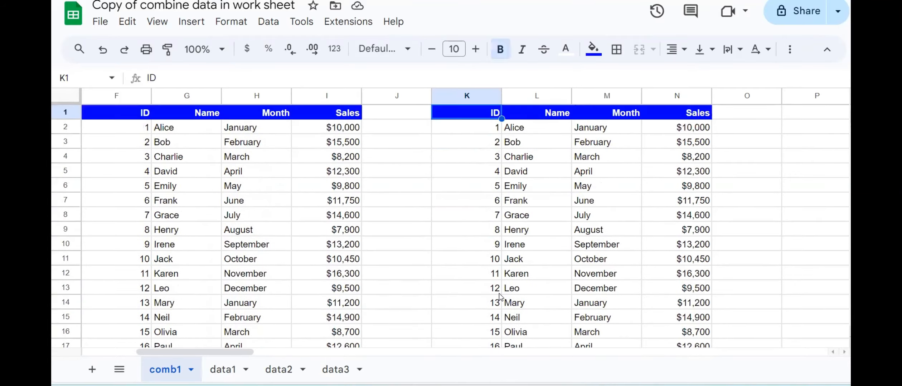
Step: Check the summary statistics of column K in comb1 and of the ID column in data1, choosing Count as the displayed statistic
left_click(479, 96)
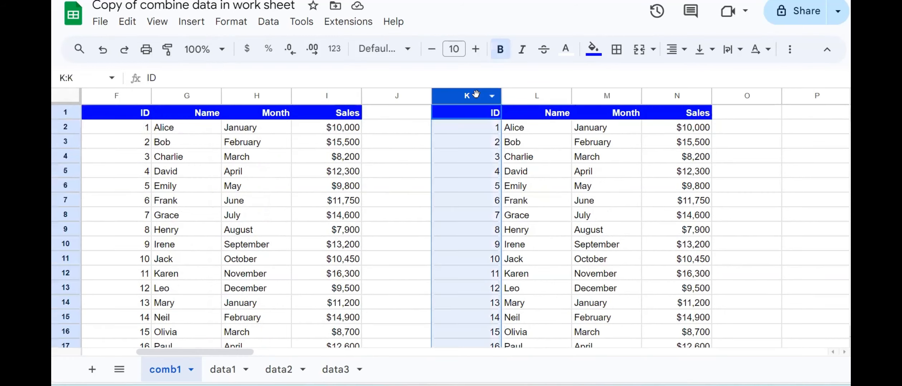
left_click(798, 369)
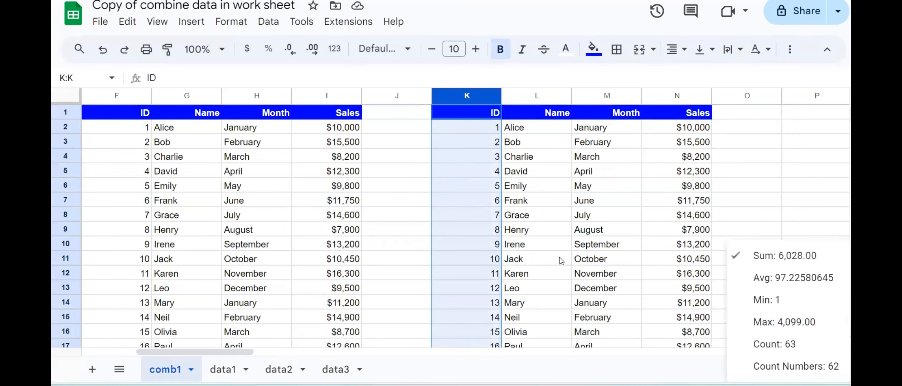
left_click(223, 369)
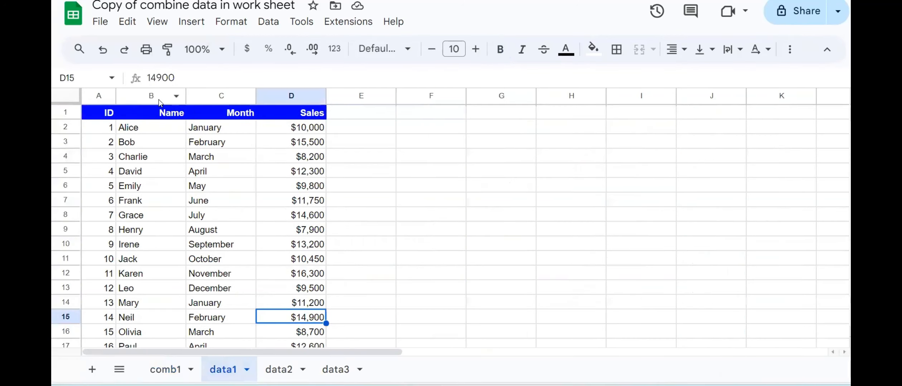
left_click(107, 96)
right_click(107, 96)
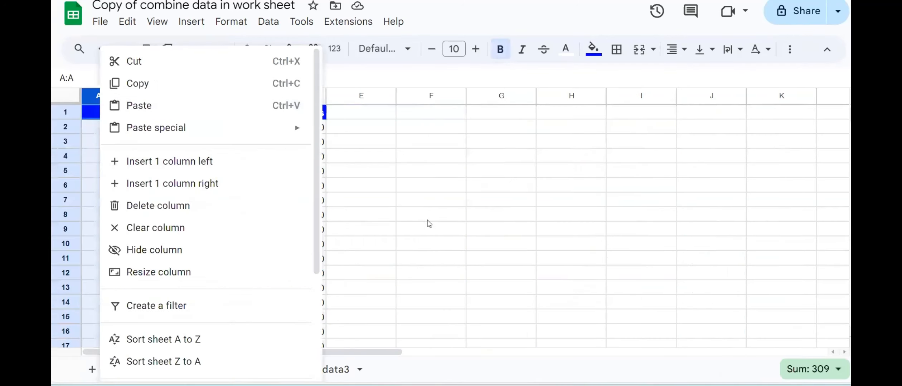
left_click(394, 199)
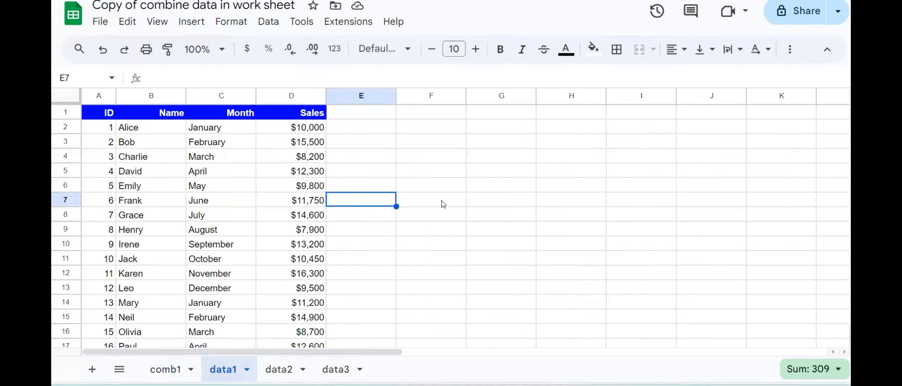
left_click(99, 97)
left_click(793, 369)
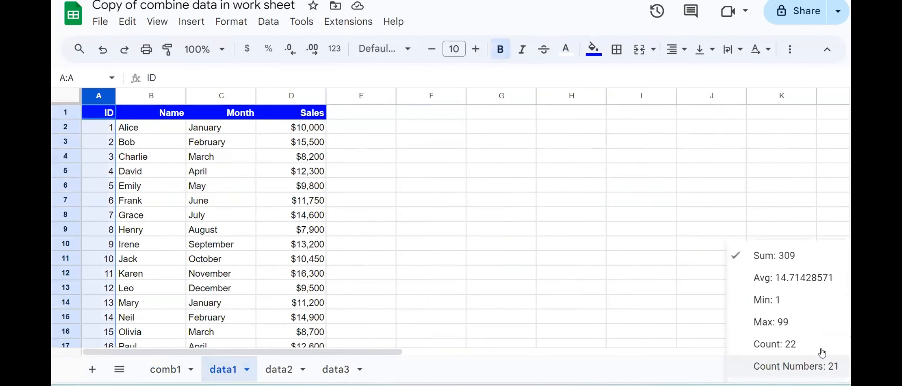
left_click(810, 347)
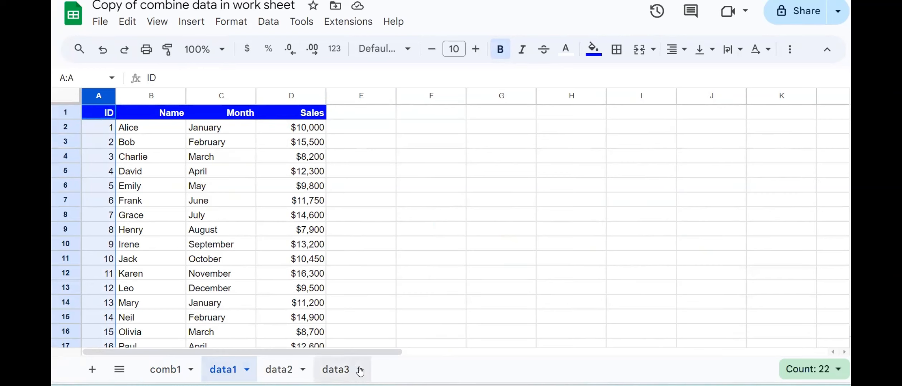
Step: Check the entry counts of the Name column in data2 and data3, and return to comb1
left_click(279, 370)
left_click(156, 96)
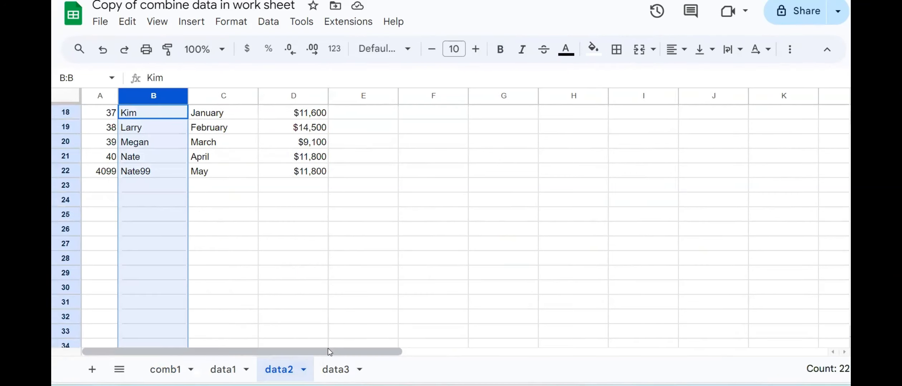
left_click(341, 370)
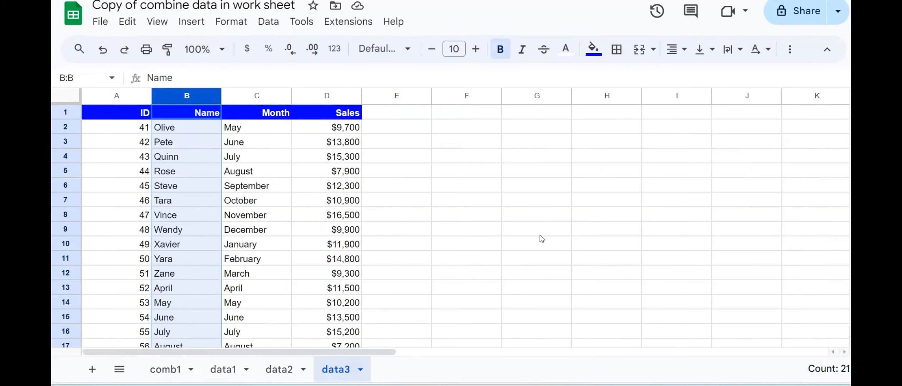
left_click(165, 369)
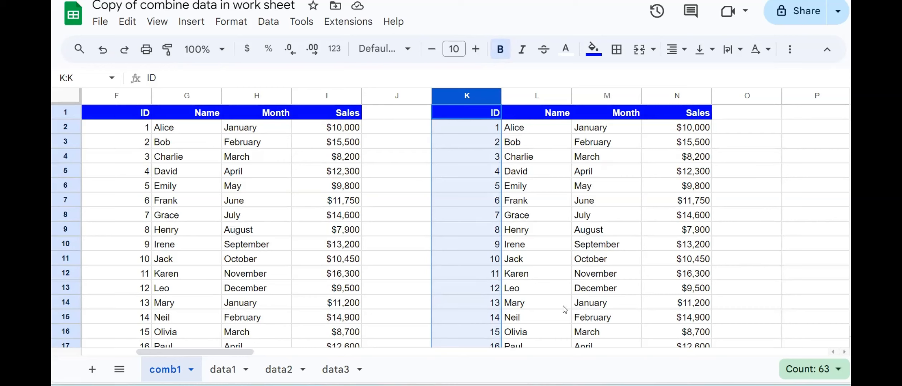
Step: Add the condition WHERE Col1 is not null after SELECT * in the QUERY formula in K2
left_click(491, 128)
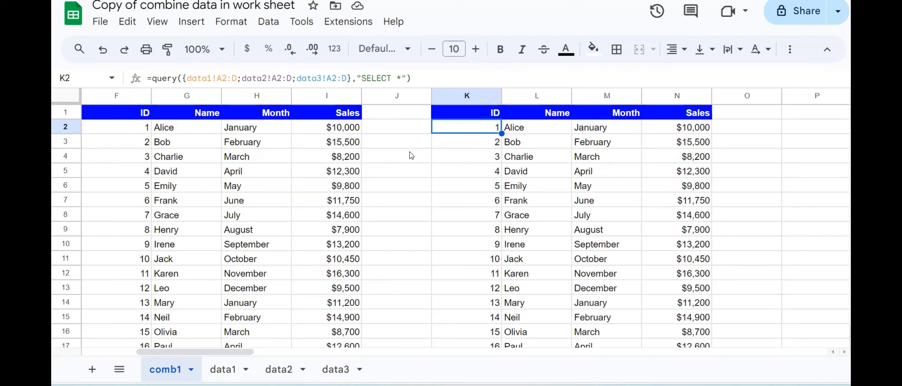
left_click(401, 78)
type("WH")
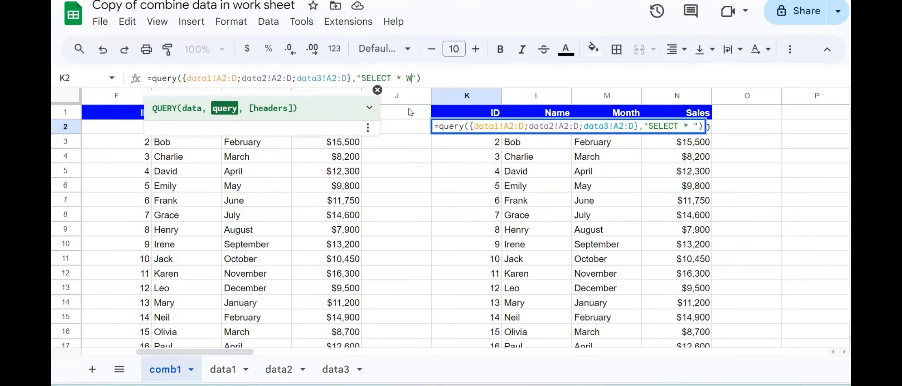
type("ERE ")
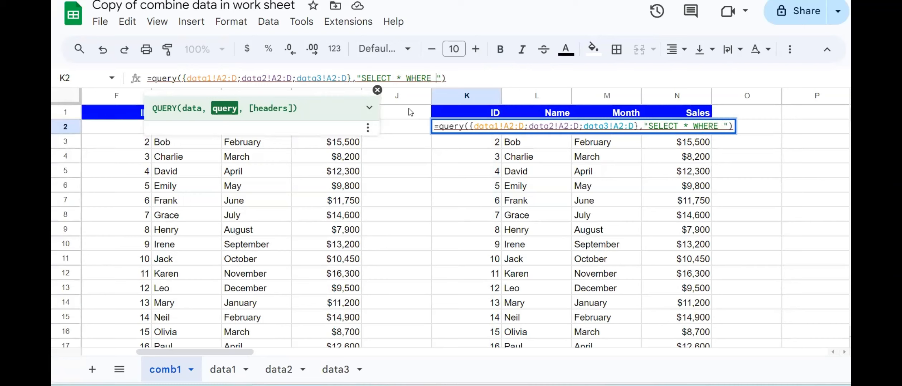
type("Col")
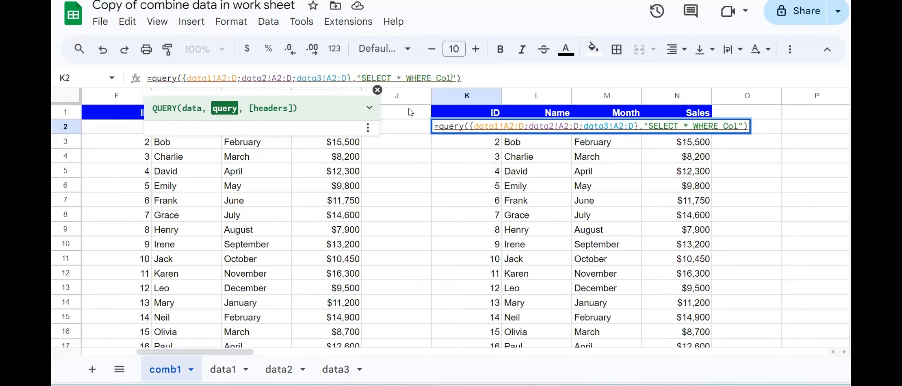
type("1")
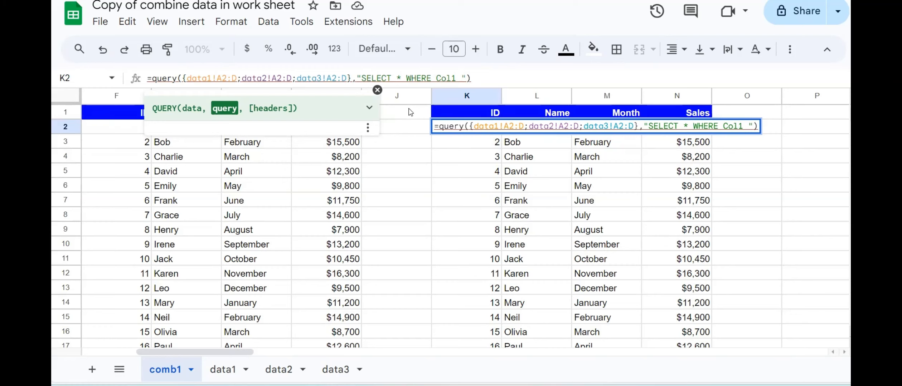
type("is not n")
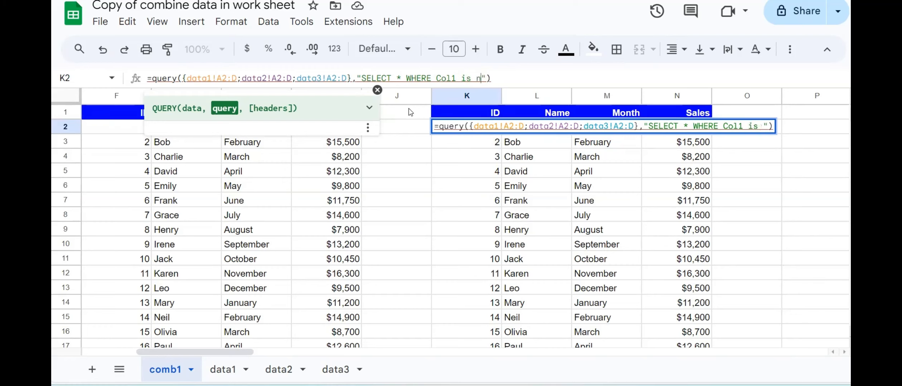
type("ull")
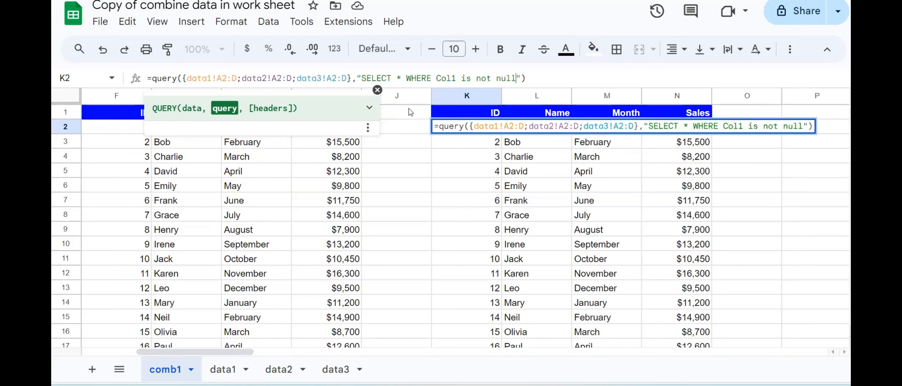
left_click(411, 112)
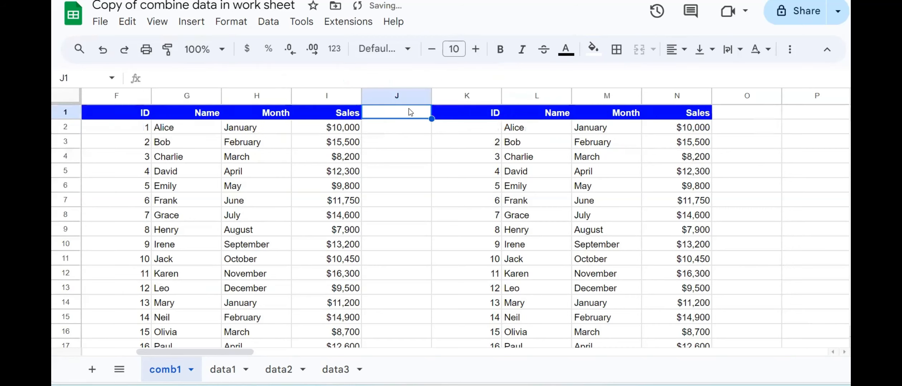
left_click(484, 131)
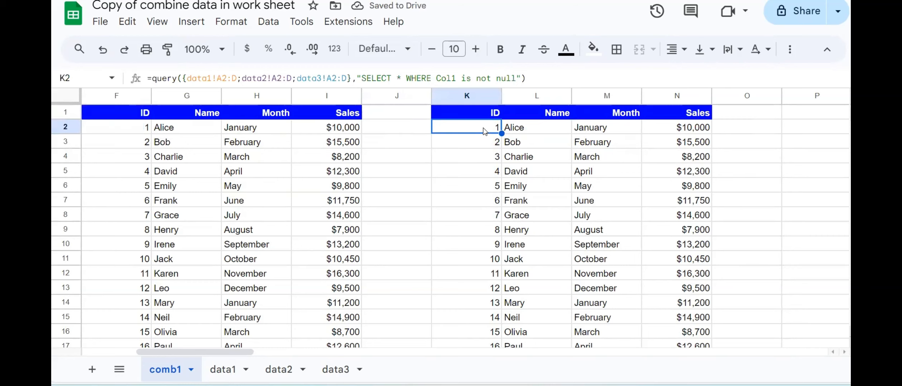
Step: Examine the filtered QUERY result in column K down to the record with ID 4099 in row 43
left_click(495, 204)
left_click_drag(495, 130, 495, 290)
left_click(497, 144)
left_click(497, 292)
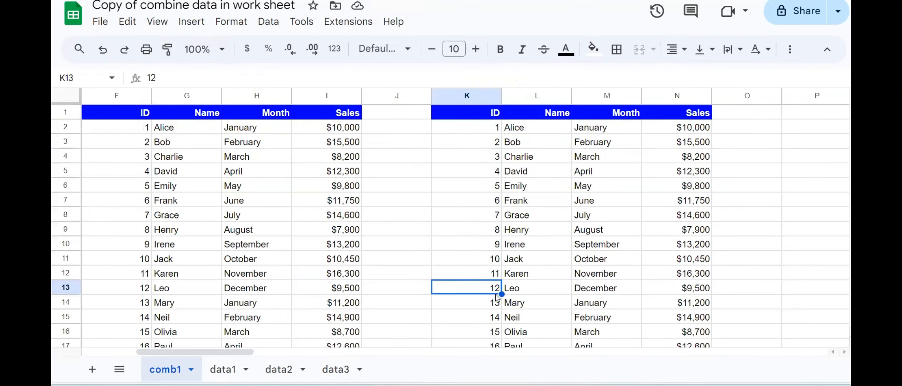
key("Down")
key("Down")
key("Down")
key("Down")
key("Down")
key("Down")
key("Down")
key("Down")
key("Down")
key("Down")
key("Down")
key("Down")
key("Down")
key("Down")
key("Down")
key("Down")
key("Down")
key("Down")
key("Down")
key("Down")
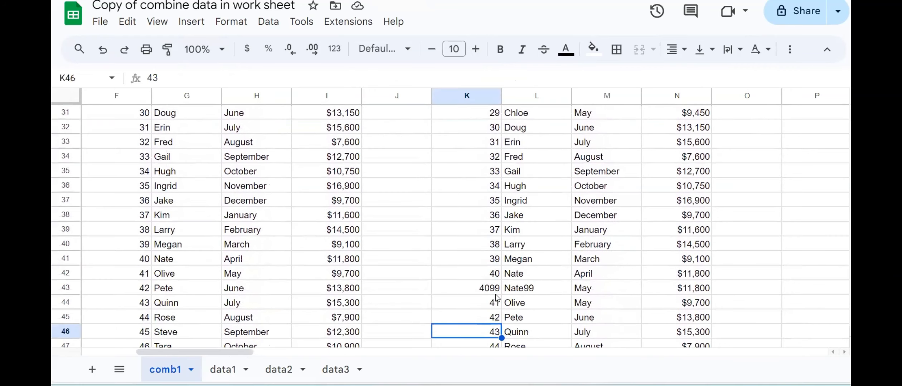
key("Down")
left_click_drag(491, 278, 718, 270)
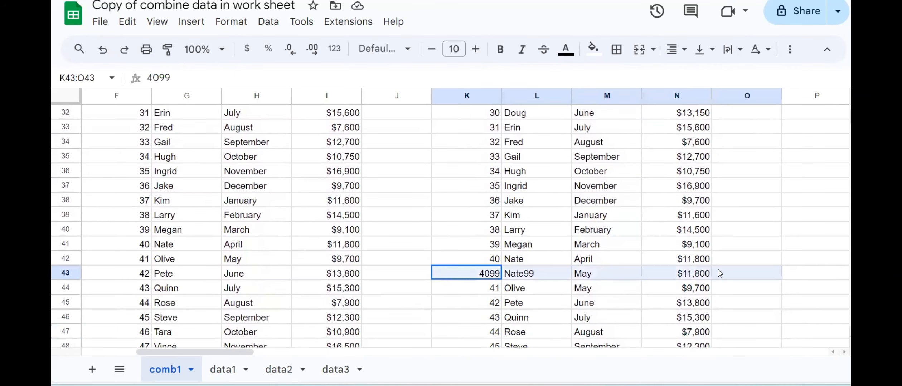
Step: Check the rest of the filtered QUERY result down to the record with ID 60 in row 63
left_click(553, 292)
key("Down")
key("Down")
key("Down")
key("Down")
key("Down")
key("Down")
key("Down")
key("Down")
key("Down")
key("Down")
key("Down")
key("Down")
key("Down")
key("Down")
key("Down")
key("Down")
key("Down")
key("Down")
key("Down")
key("Down")
key("Down")
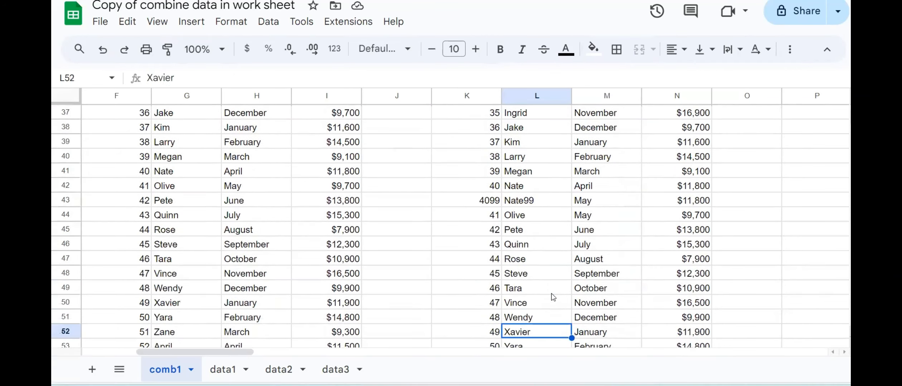
left_click_drag(498, 171, 711, 175)
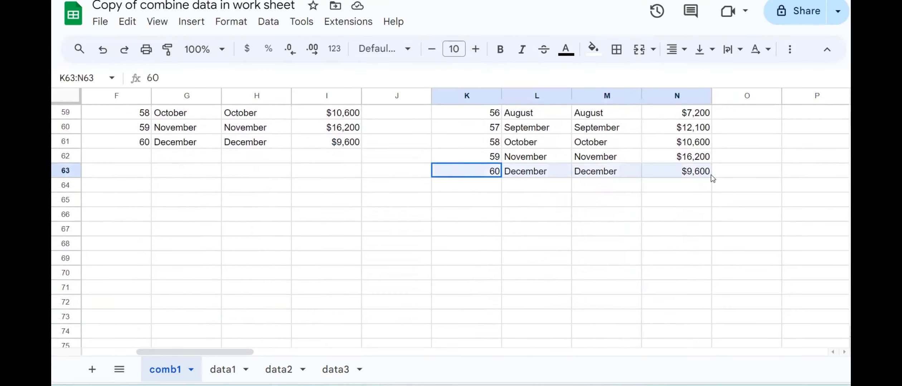
key("Up")
key("Up")
key("Up")
key("Up")
key("Up")
key("Up")
key("Up")
key("Up")
key("Up")
key("Up")
key("Up")
key("Up")
key("Up")
key("Up")
key("Up")
key("Up")
key("Up")
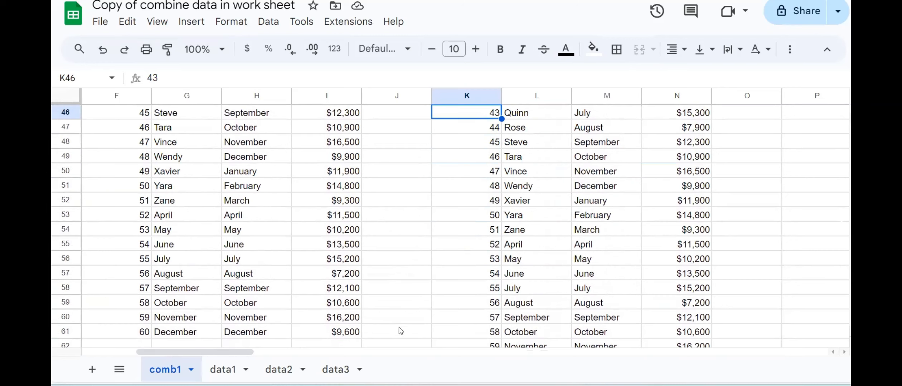
Step: Extend the last data3 record, A21:D21, by autofill into row 22
left_click(336, 369)
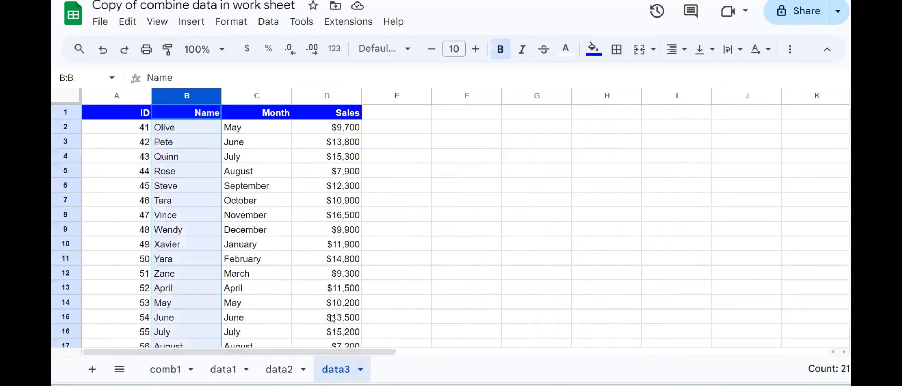
left_click(212, 322)
key("Down")
key("Down")
key("Down")
key("Down")
key("Down")
key("Down")
key("Down")
key("Down")
key("Down")
key("Down")
key("Down")
key("Down")
key("Down")
key("Down")
key("Down")
key("Down")
key("Down")
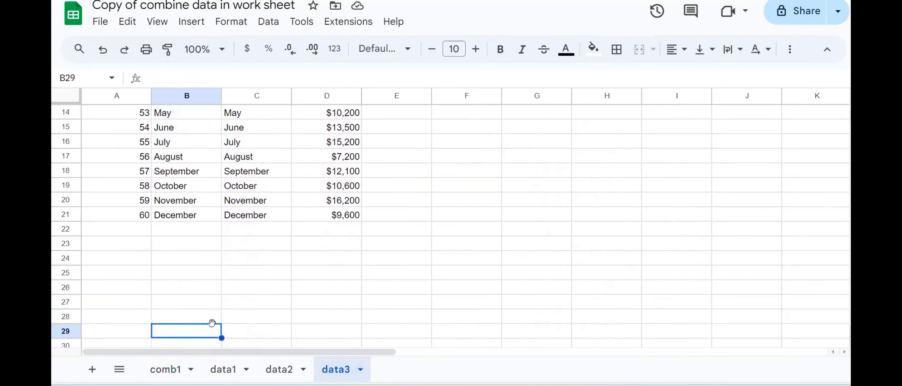
left_click_drag(133, 171, 361, 190)
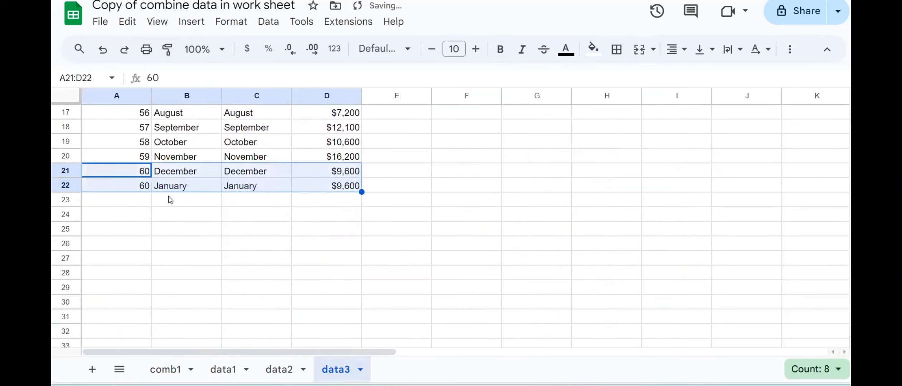
Step: Edit the new data3 record in row 22: set ID to 61, enter a first name as Name, and set Sales to 90800
left_click(141, 187)
type("61")
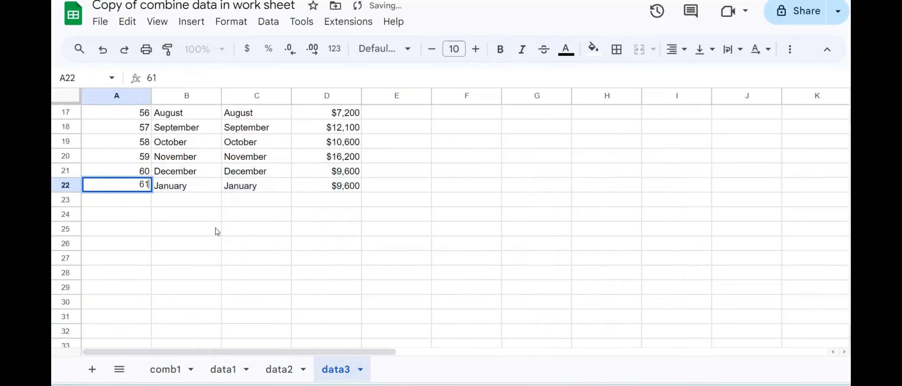
key("Tab")
type("jaen")
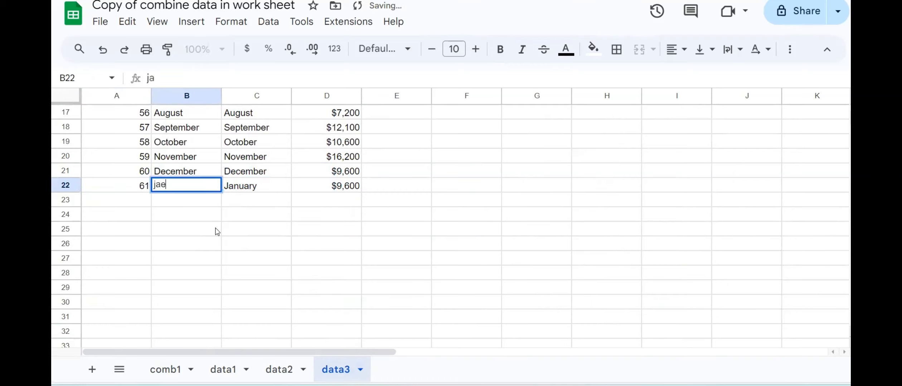
key("BackSpace")
key("BackSpace")
key("BackSpace")
type("ean")
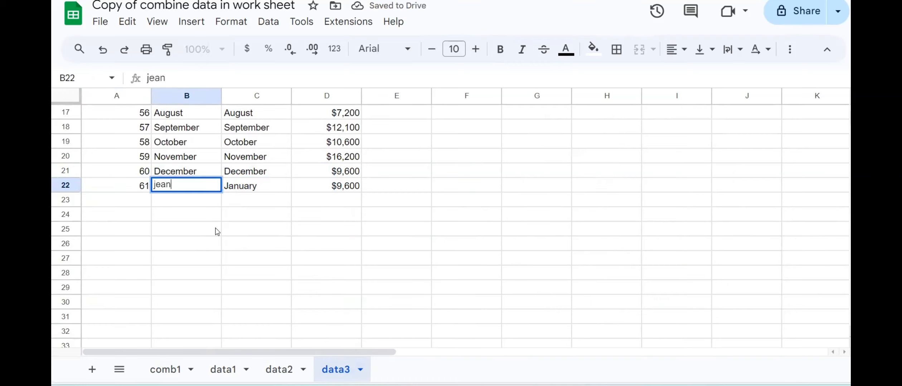
left_click(347, 190)
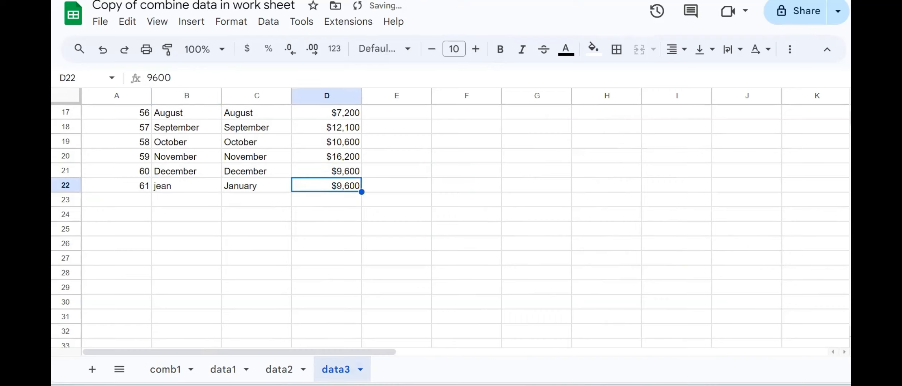
type("90800")
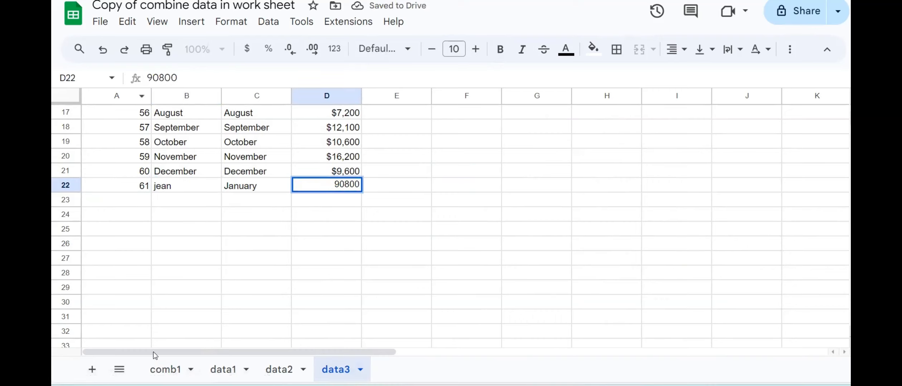
Step: Check the QUERY result in comb1 for the new record with ID 61, and return to K2
left_click(165, 370)
left_click(487, 244)
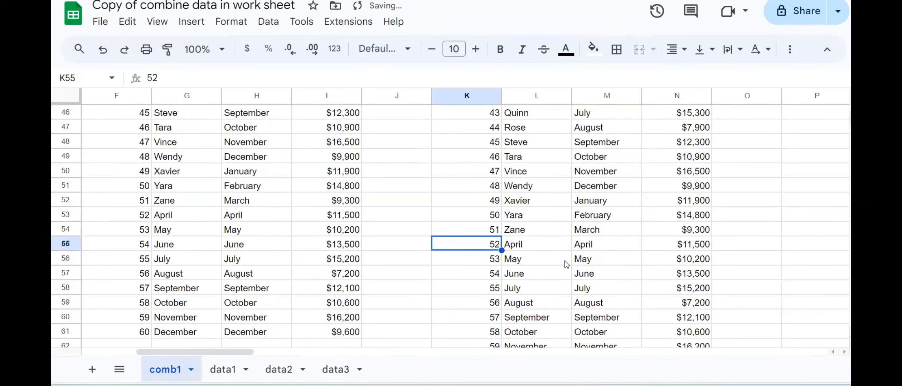
key("Down")
key("Down")
key("Down")
key("Down")
key("Down")
key("Down")
key("Down")
key("Down")
key("Down")
key("Down")
key("Down")
key("Down")
key("Down")
key("Down")
key("Down")
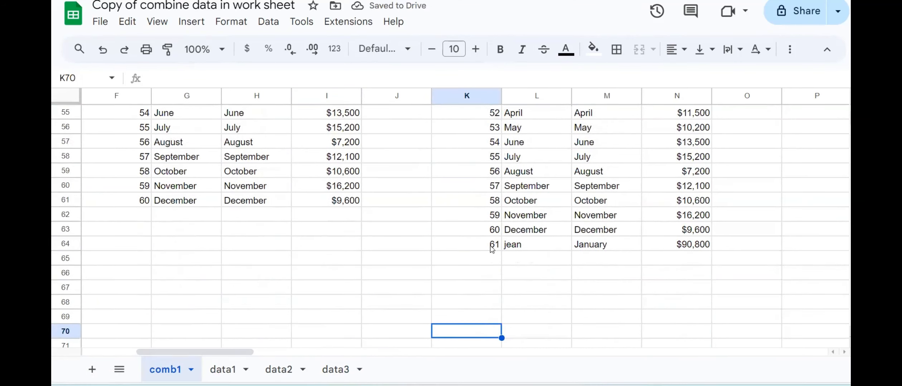
left_click_drag(492, 247, 693, 235)
key("Up")
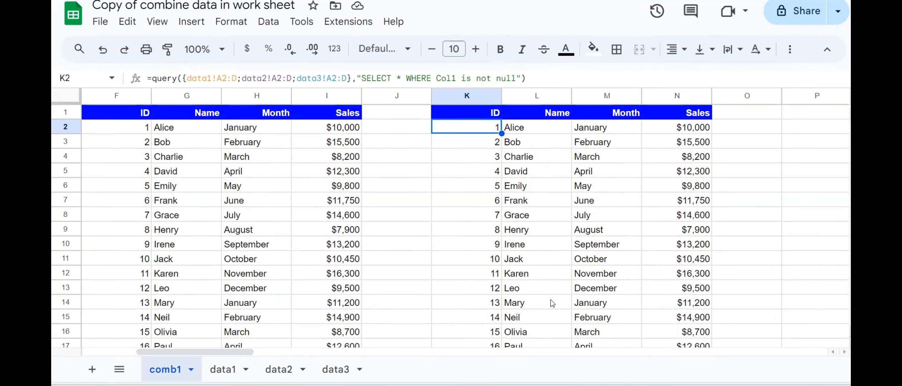